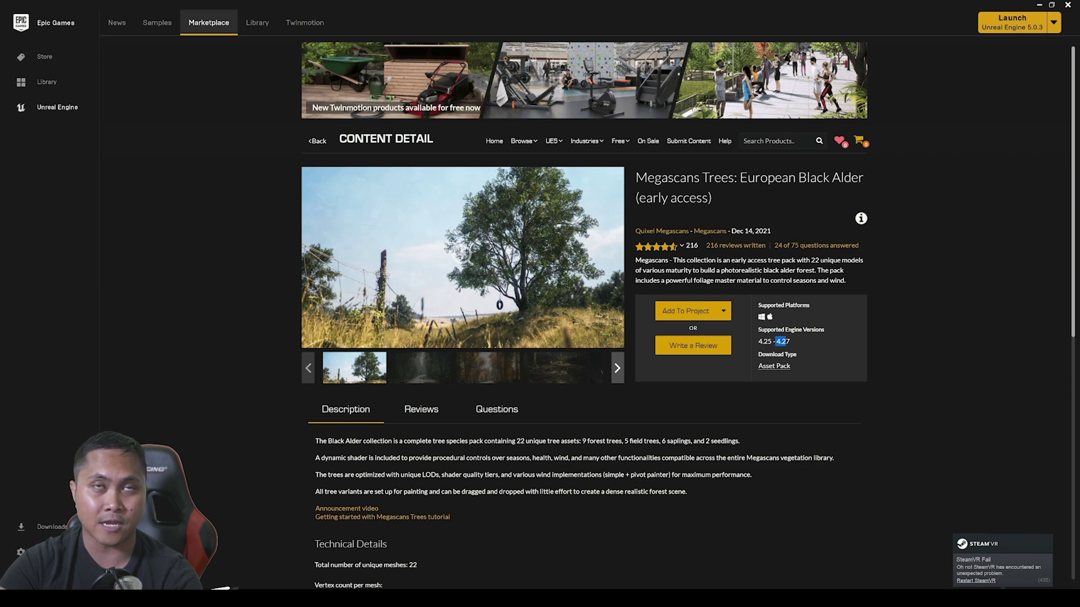
Switch to the Unreal Editor and delete the Floor and SM_SkySphere actors from the level
left_click(1039, 6)
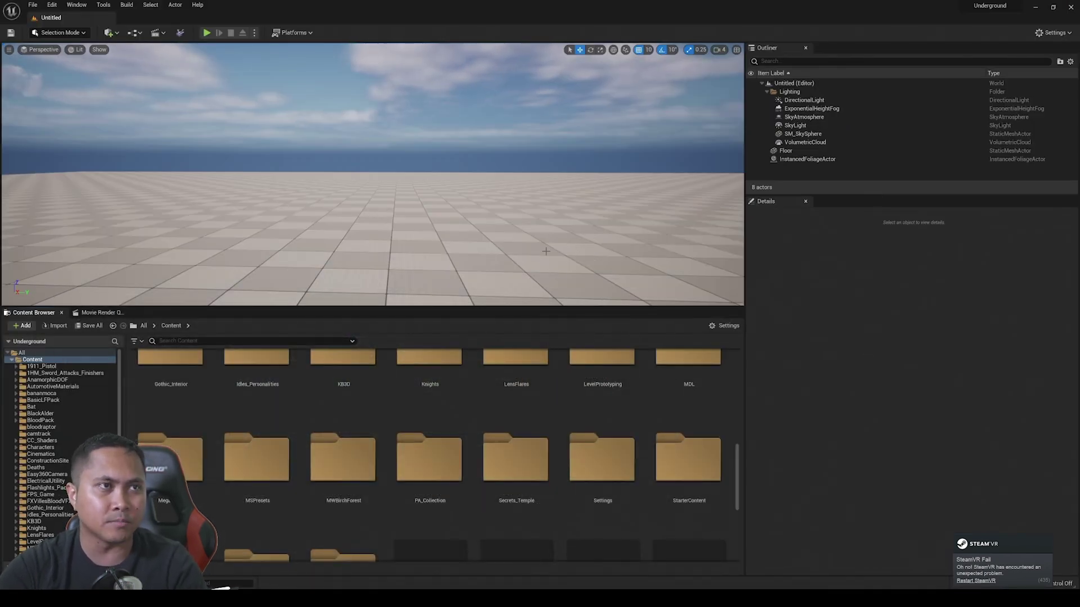
right_click_drag(546, 251, 618, 276)
right_click_drag(546, 279, 516, 279)
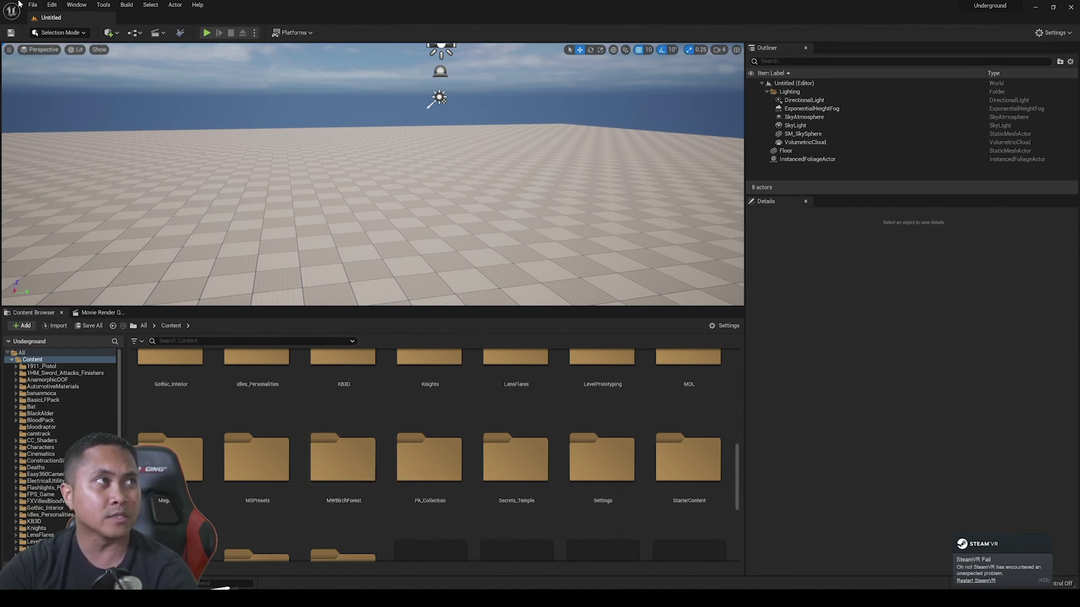
left_click(516, 238)
key("Delete")
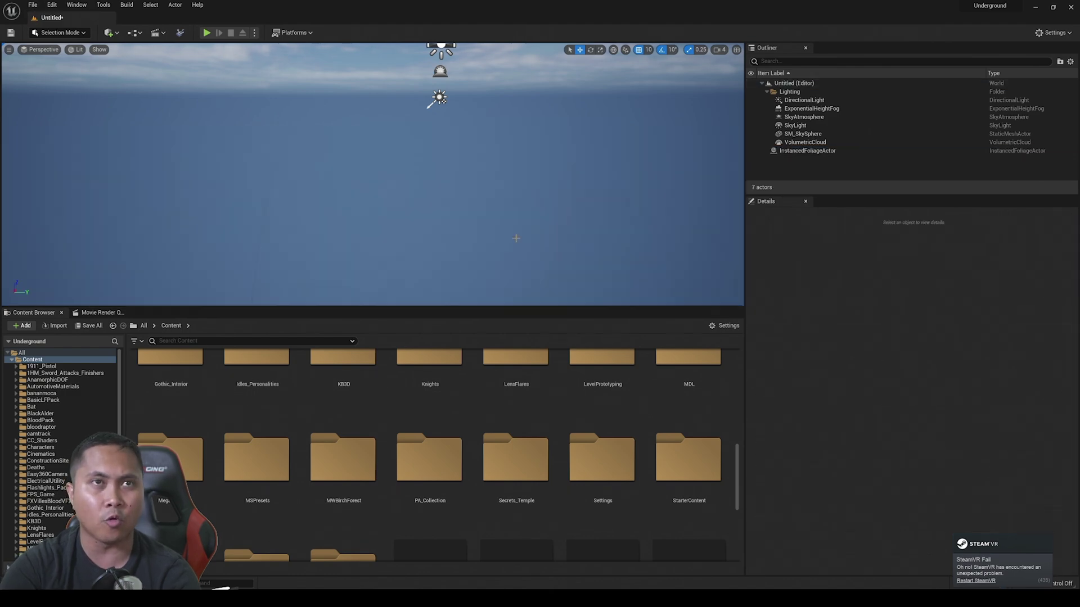
left_click(837, 142)
left_click(837, 134)
key("Delete")
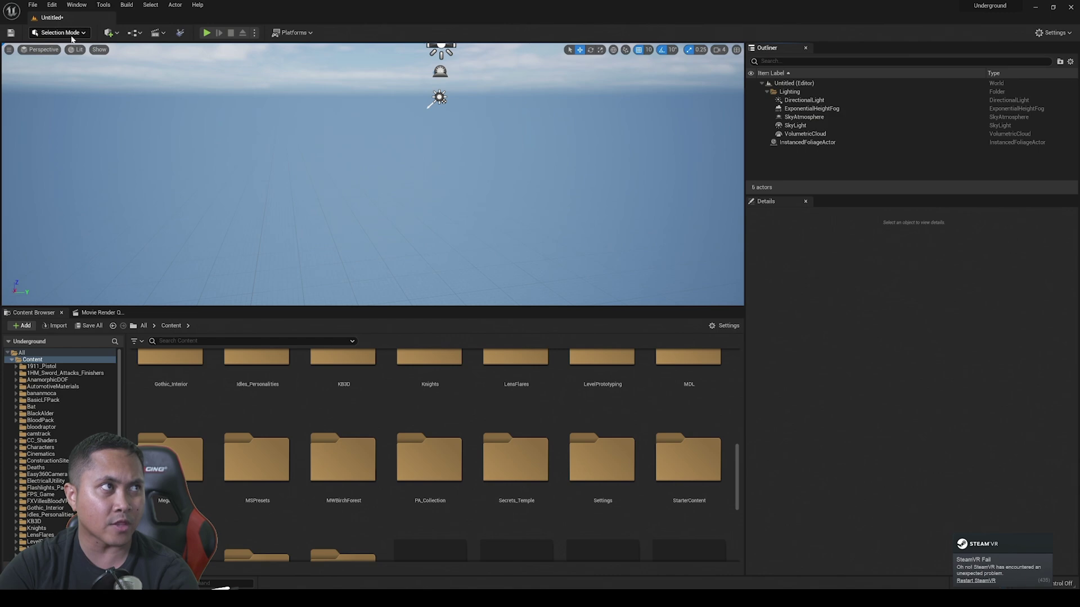
Create a new landscape with 4 × 4 components in Landscape Mode
left_click(72, 39)
left_click(71, 54)
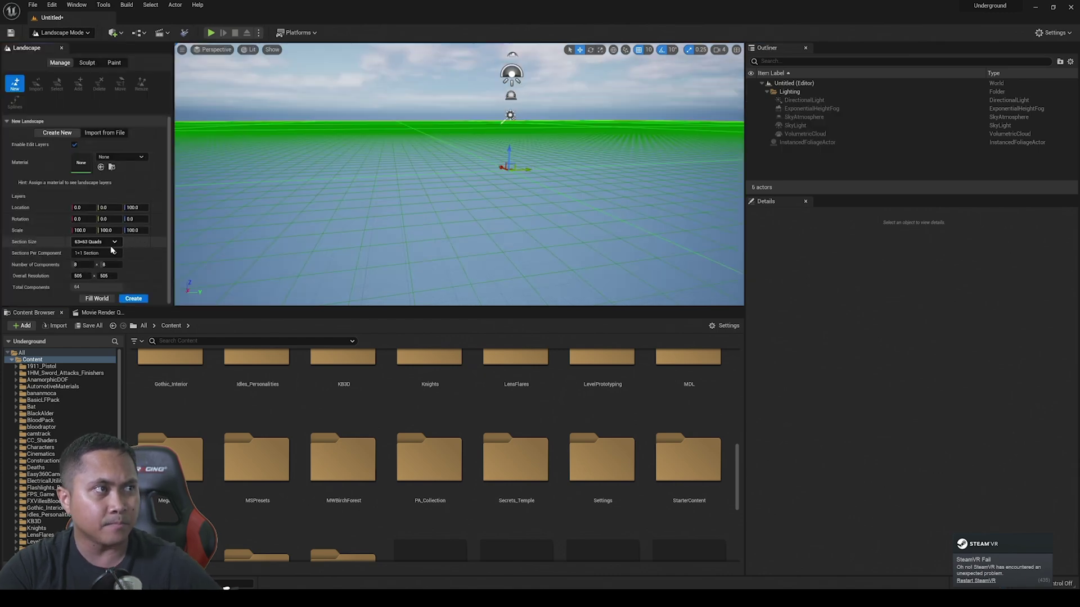
type("4")
key("Tab")
type("4")
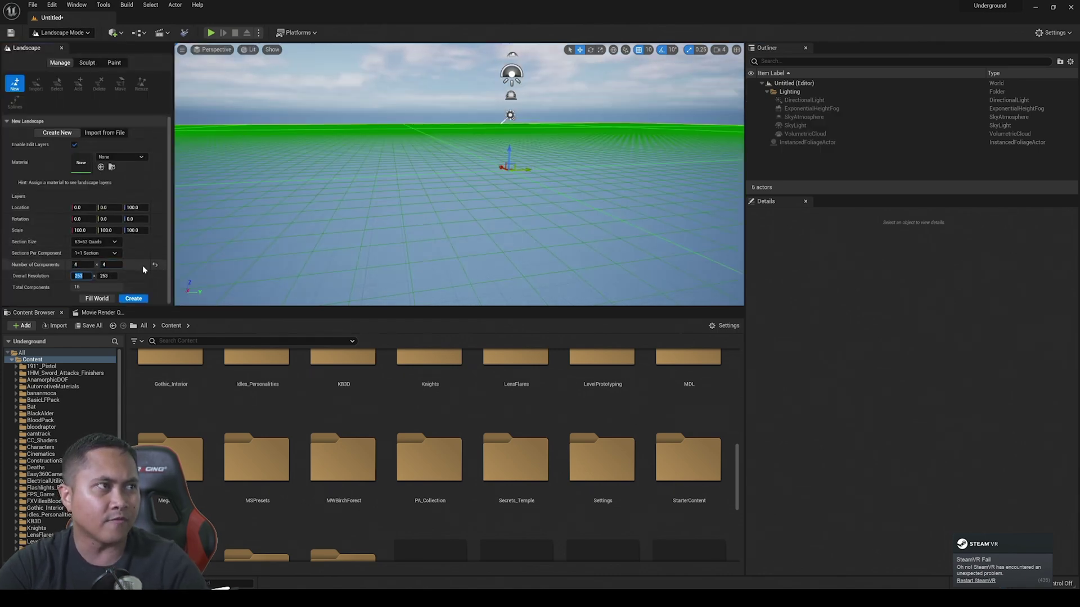
left_click(134, 299)
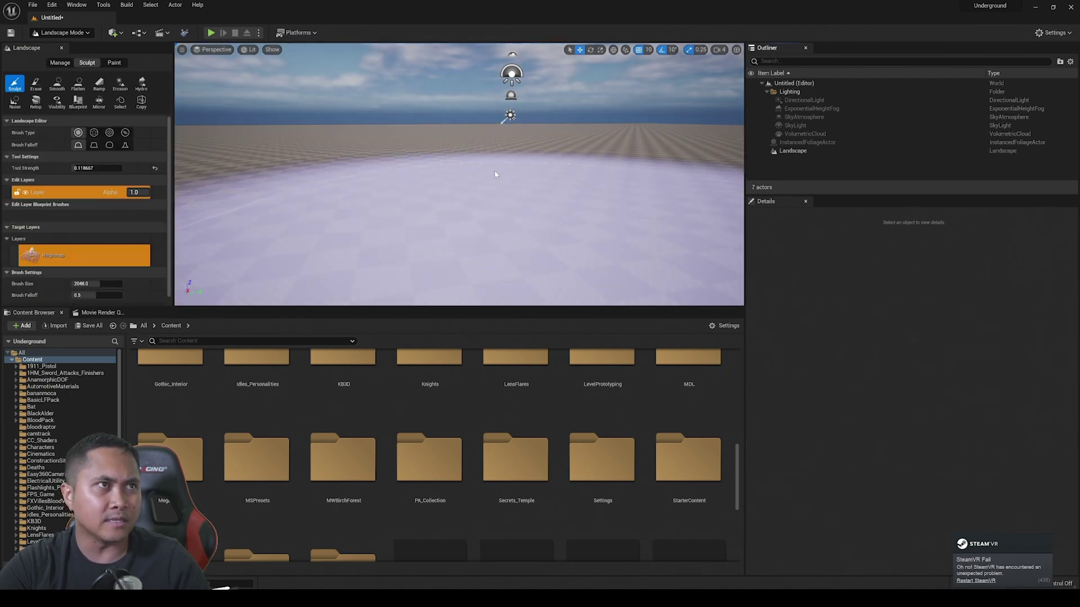
Sculpt gentle hills across the landscape, adjusting the sculpt tool strength to about 0.113
right_click_drag(309, 137, 330, 136)
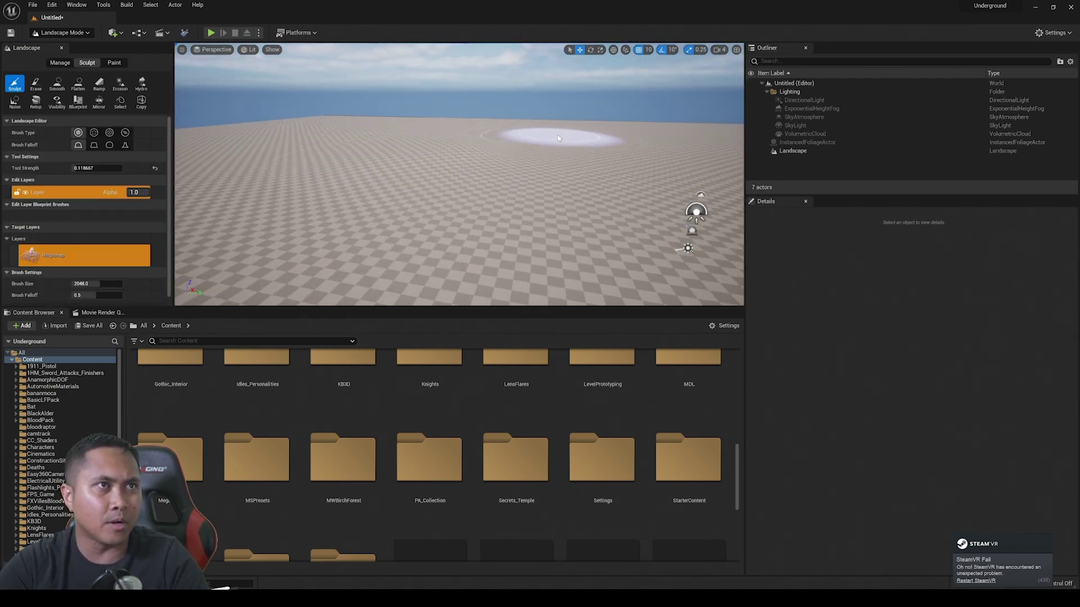
right_click_drag(559, 138, 619, 142)
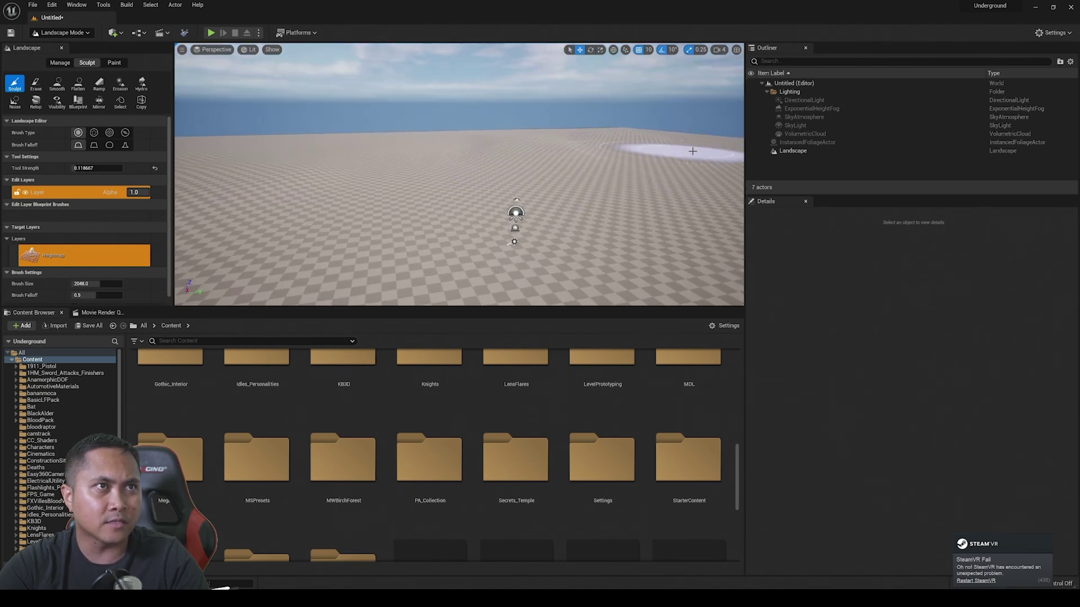
mouse_move(696, 153)
right_mouse_down()
mouse_move(742, 153)
mouse_move(731, 154)
right_mouse_up()
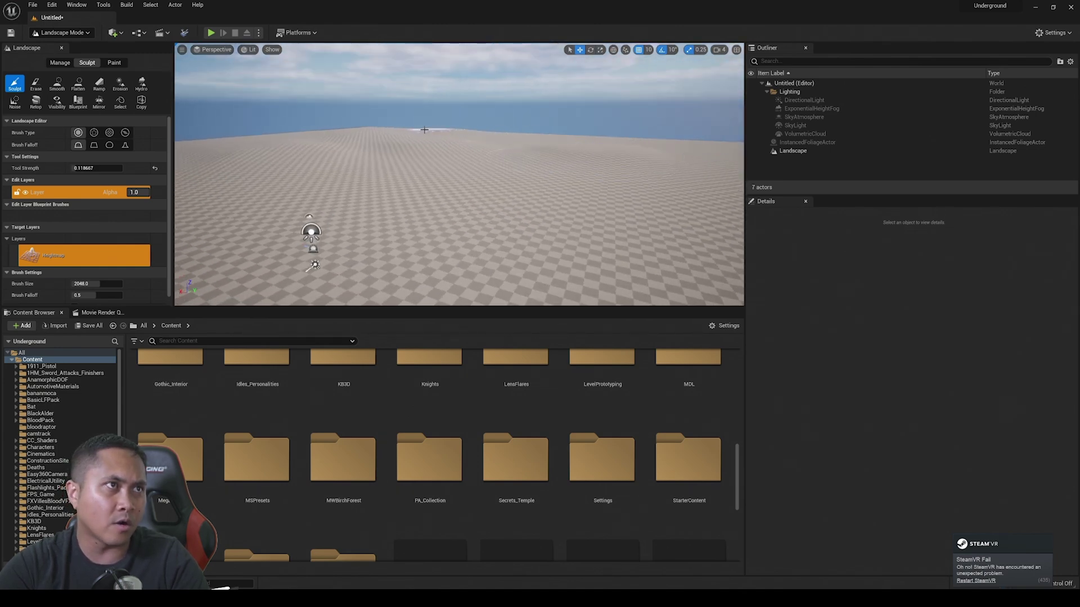
mouse_move(525, 141)
right_mouse_down()
mouse_move(542, 163)
mouse_move(579, 165)
right_mouse_up()
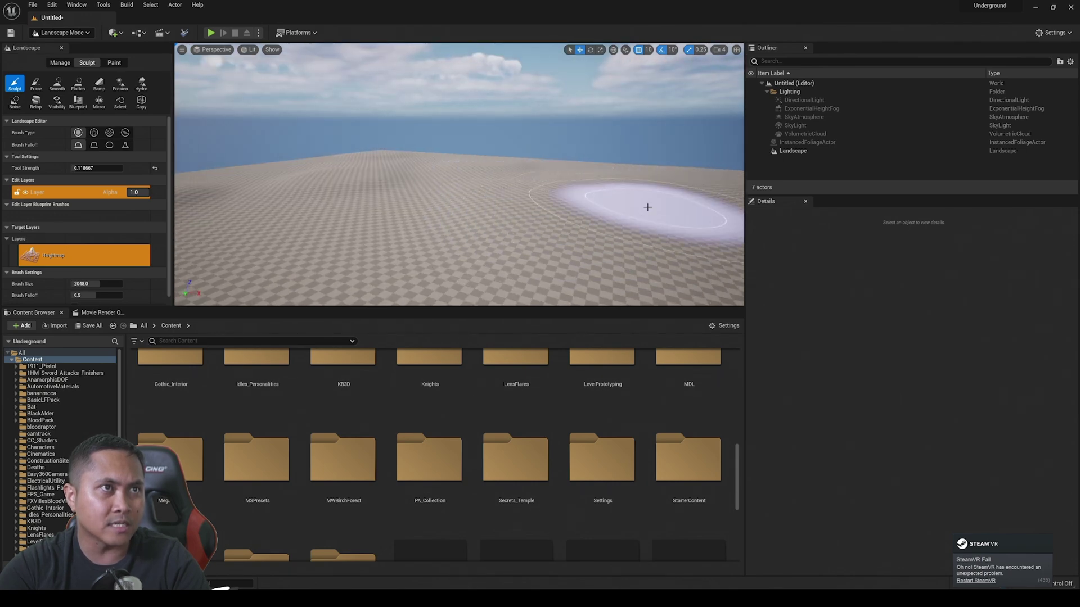
mouse_move(645, 205)
right_mouse_down()
mouse_move(529, 194)
mouse_move(448, 202)
mouse_move(593, 157)
right_mouse_up()
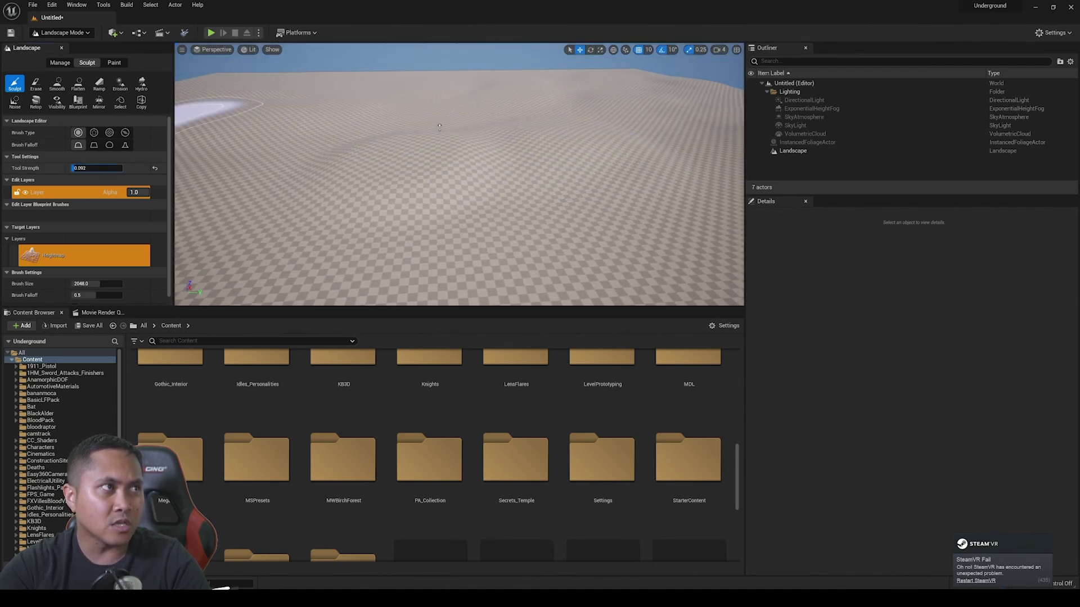
left_click_drag(76, 168, 77, 168)
right_click_drag(510, 115, 525, 104)
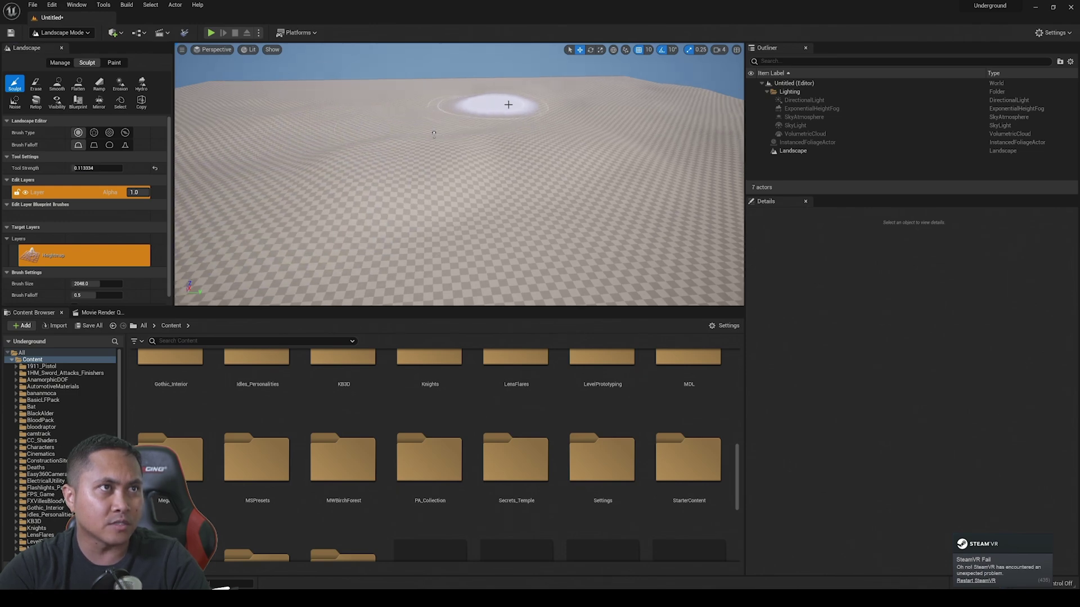
key("e")
right_click_drag(477, 135, 584, 133)
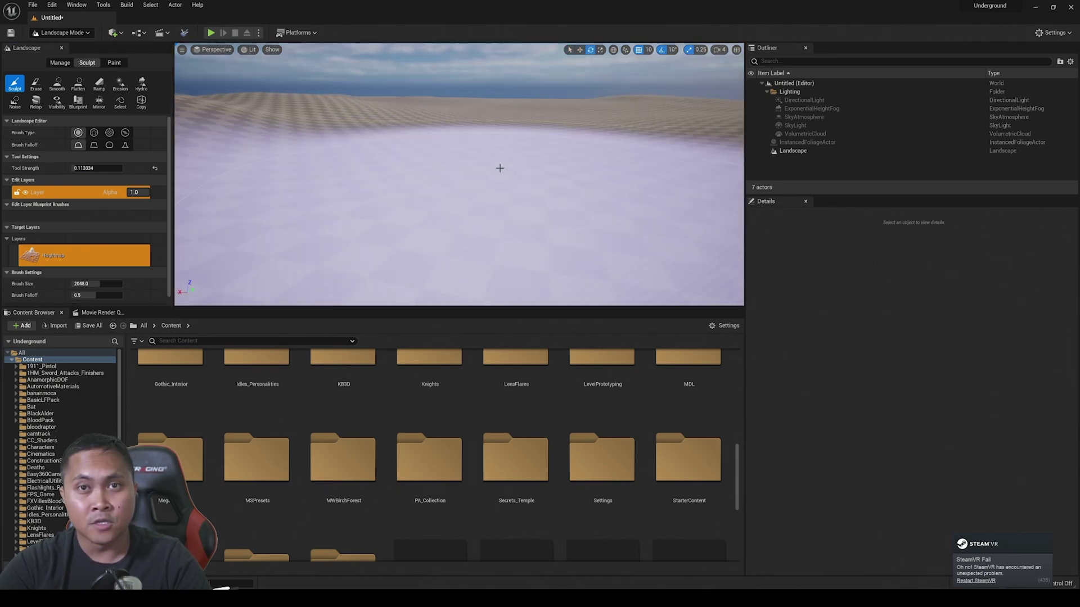
Return to Selection Mode and assign MTL_BHF_Landscape_MASTER from MWBirchForest/Materials/MASTER as the landscape's material
left_click(62, 32)
left_click(52, 45)
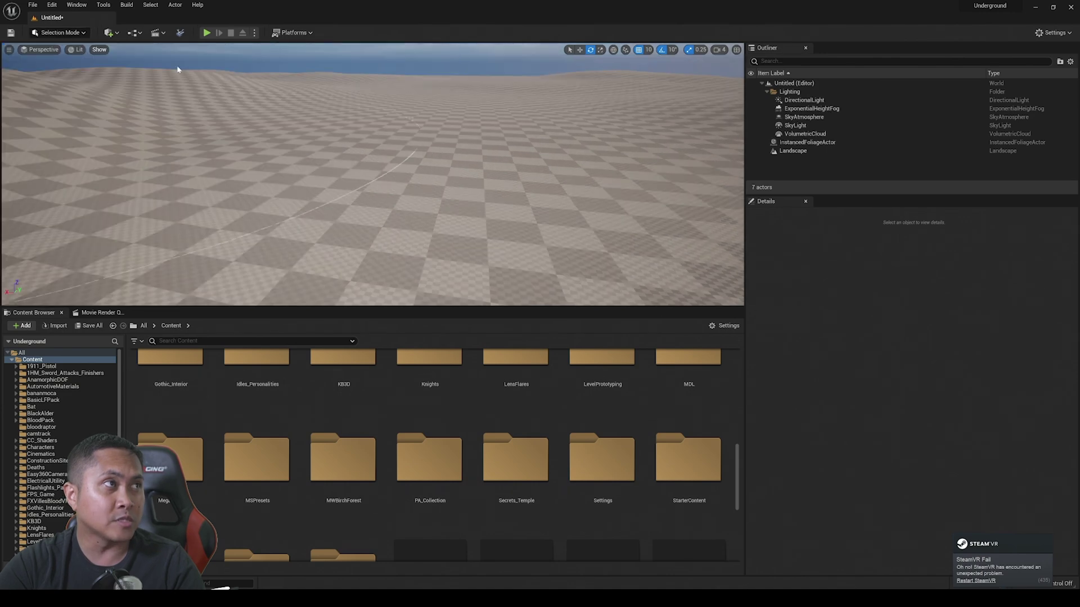
left_click(375, 203)
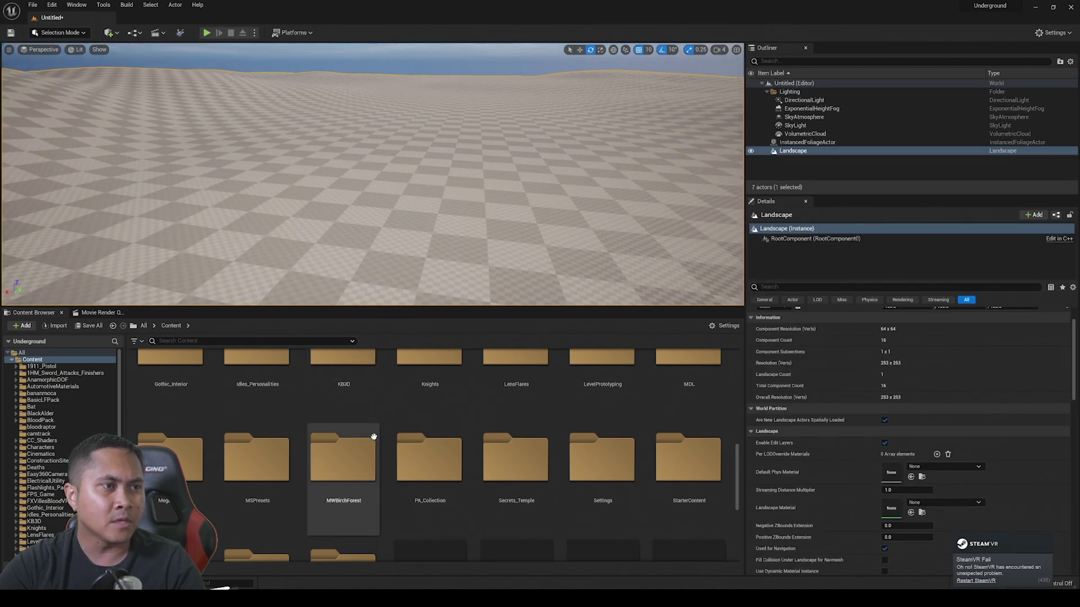
double_click(362, 466)
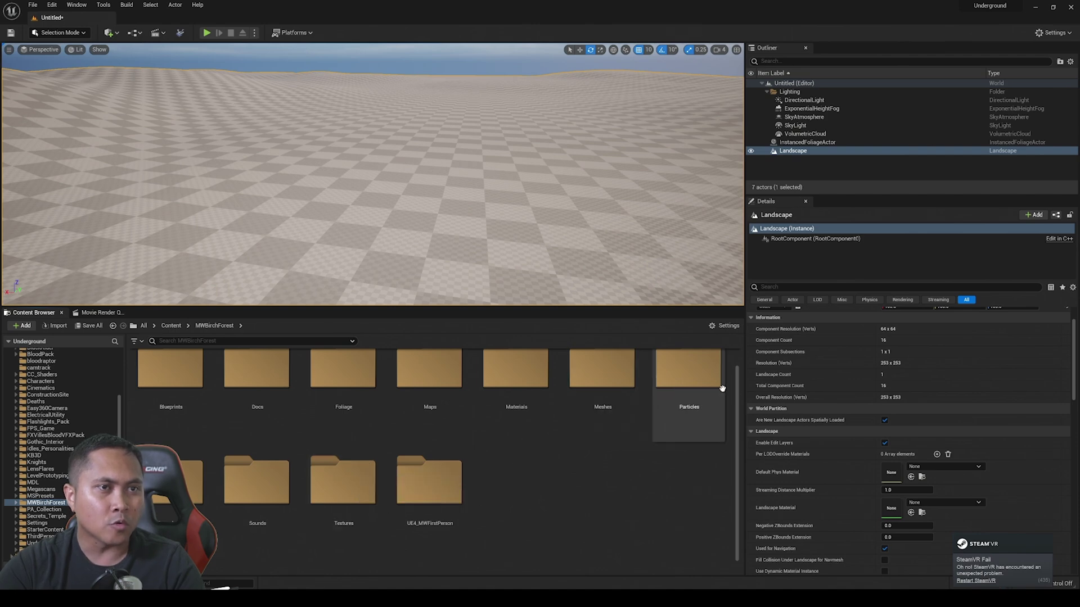
left_click(482, 400)
double_click(482, 400)
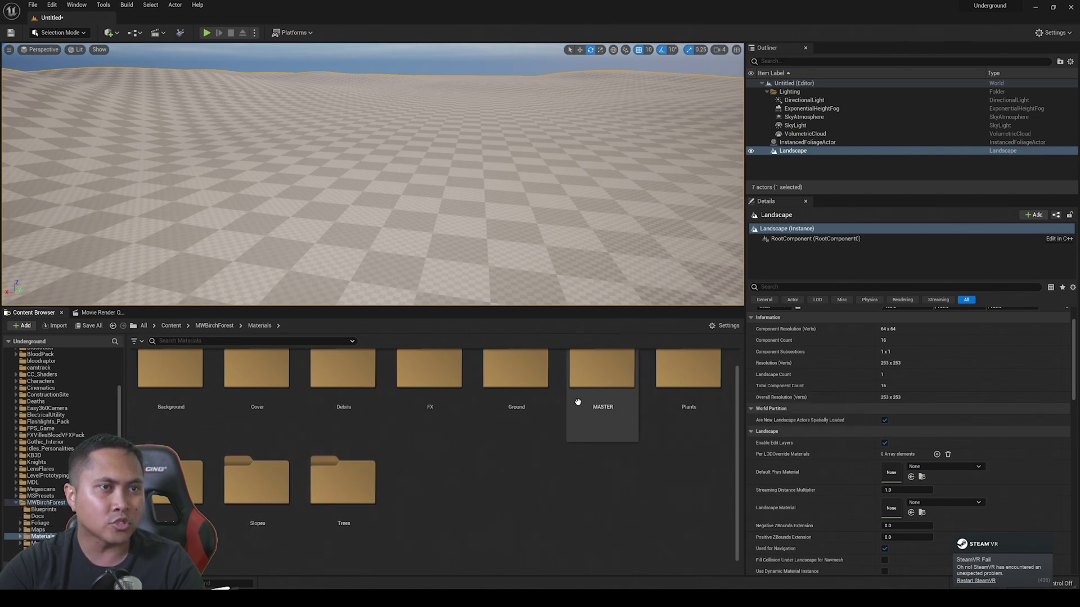
double_click(576, 402)
left_click(279, 521)
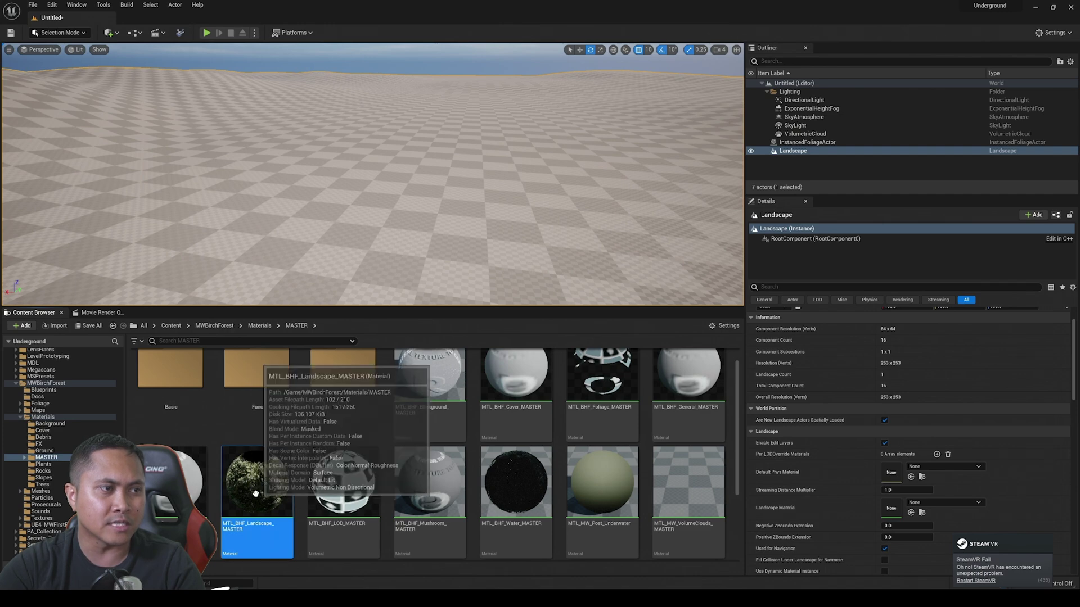
left_click(912, 512)
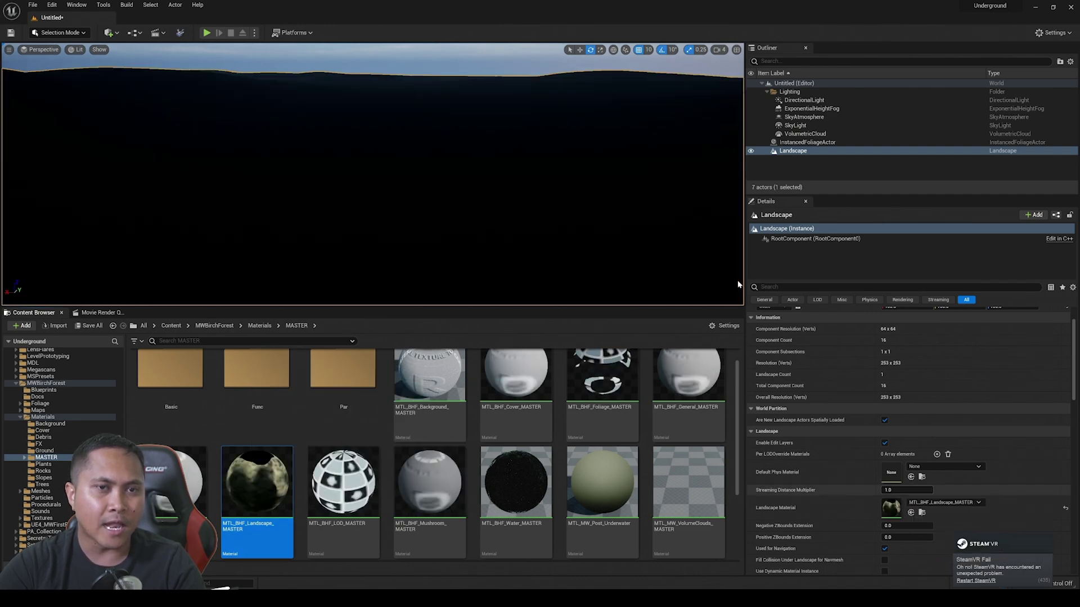
Switch to landscape painting and assign the matching LayerInfo assets to the Forest, Moss, Dirt, Stones and Puddles layers
right_click_drag(372, 174, 300, 171)
left_click(49, 34)
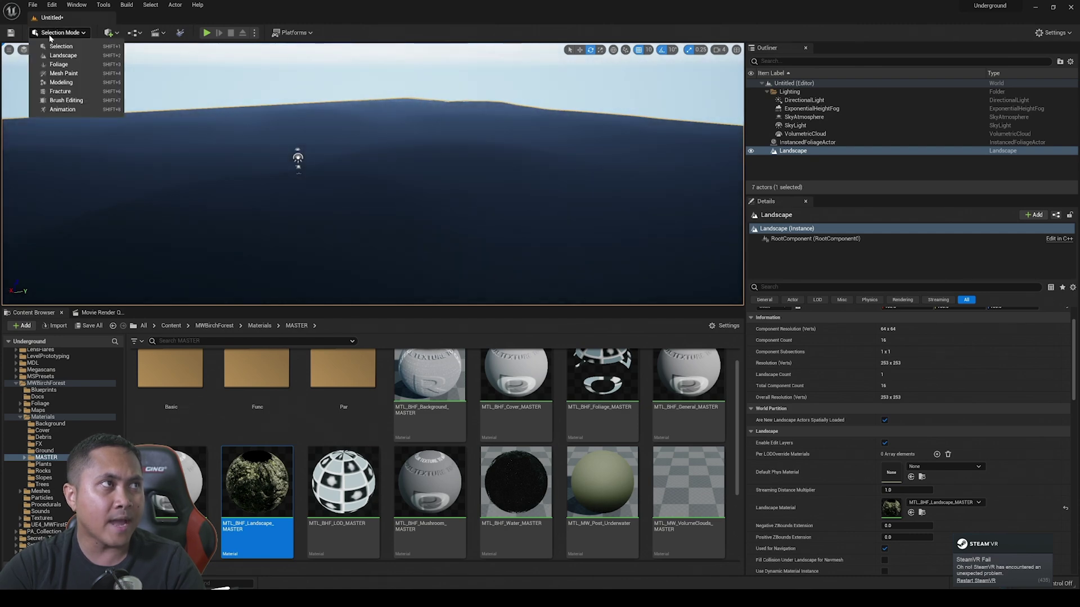
left_click(64, 56)
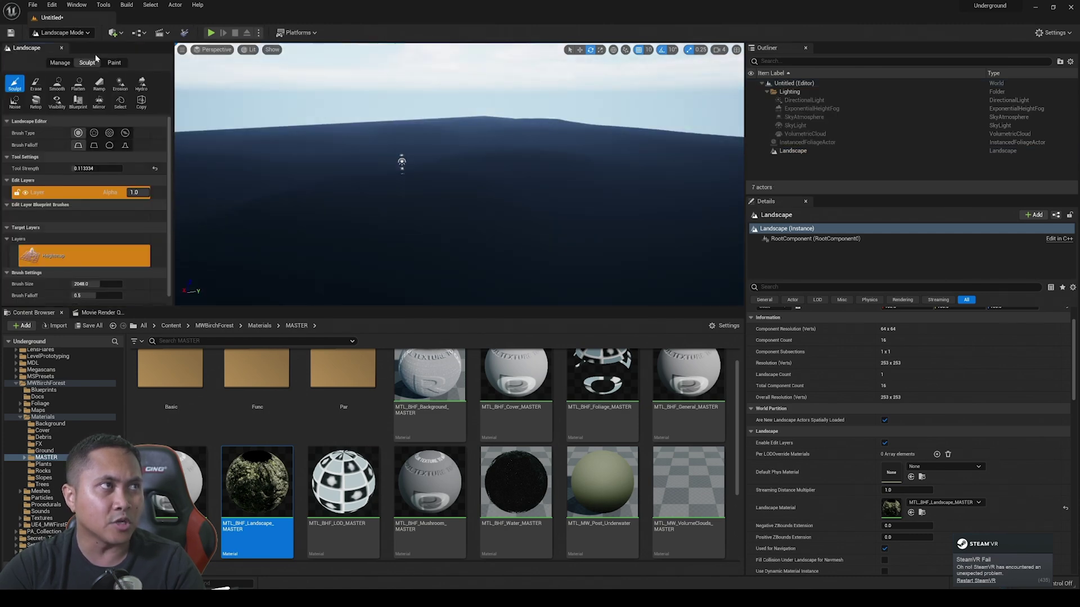
left_click(114, 63)
scroll(158, 191, "down", 5)
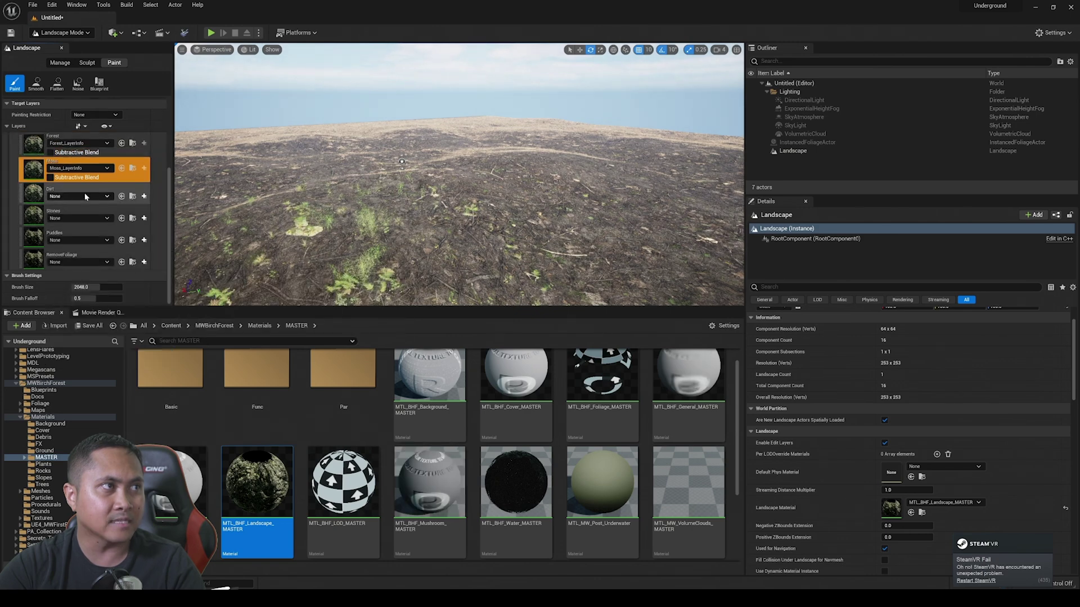
left_click(107, 196)
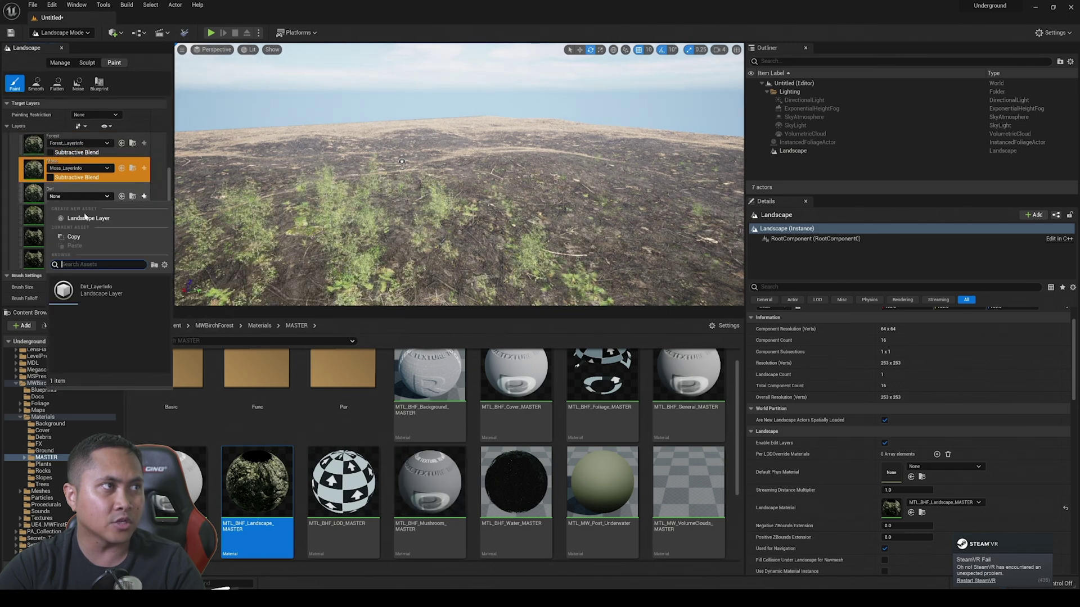
left_click(96, 289)
left_click(83, 222)
left_click(91, 307)
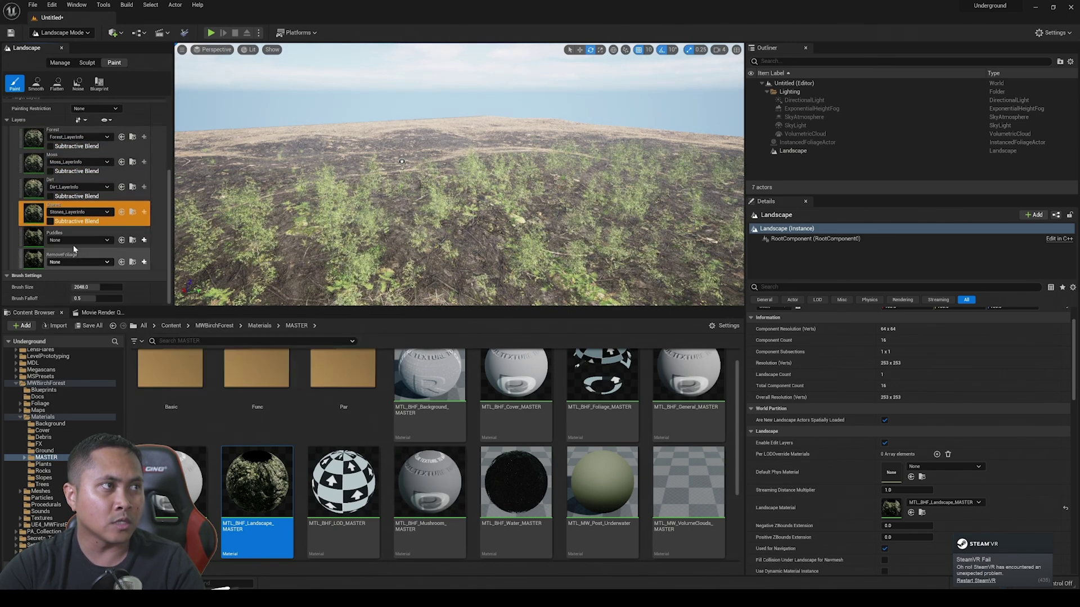
left_click(81, 238)
left_click(93, 331)
Examine the ground cover and plants across the landscape and review the paint tool's settings
key("w")
mouse_move(402, 173)
right_mouse_down()
mouse_move(290, 164)
mouse_move(396, 174)
right_mouse_up()
key("w")
key("w")
key("w")
right_click_drag(530, 112, 525, 108)
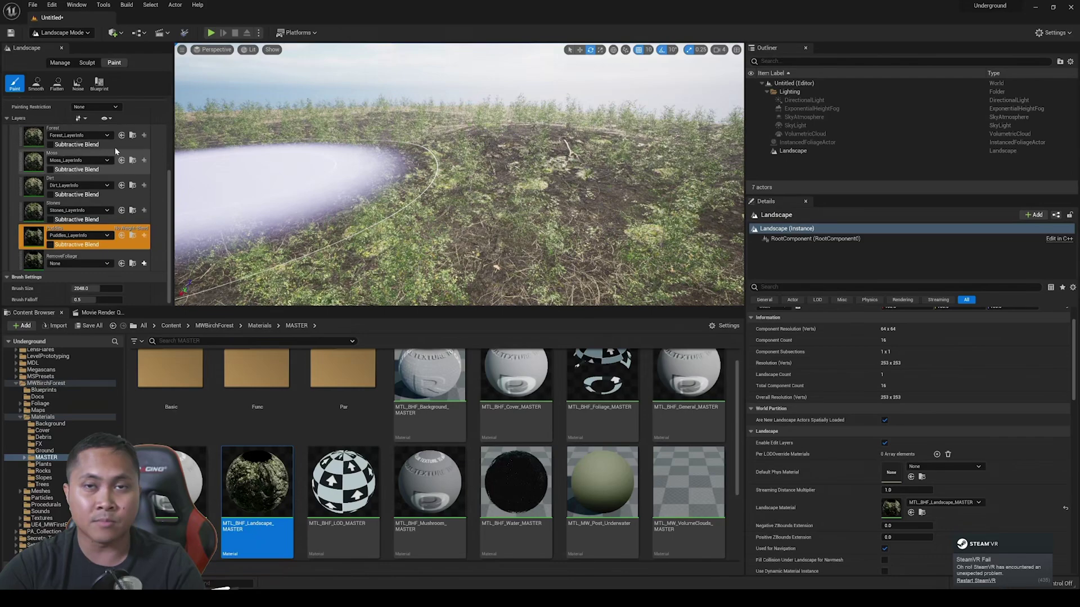
scroll(169, 174, "up", 3)
left_click_drag(172, 174, 171, 136)
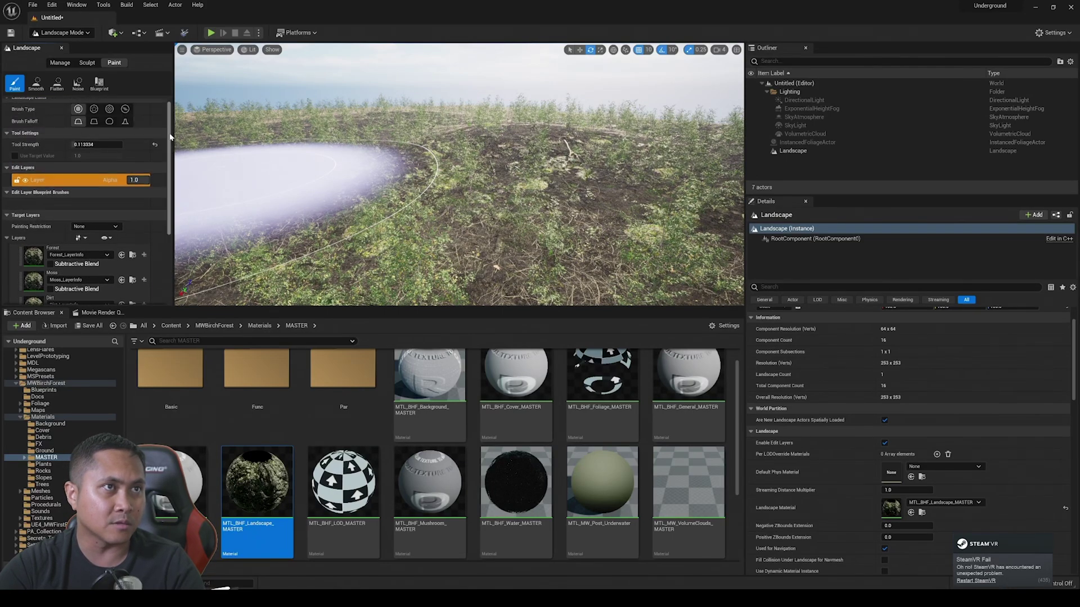
right_click_drag(459, 160, 463, 159)
left_click_drag(170, 144, 168, 115)
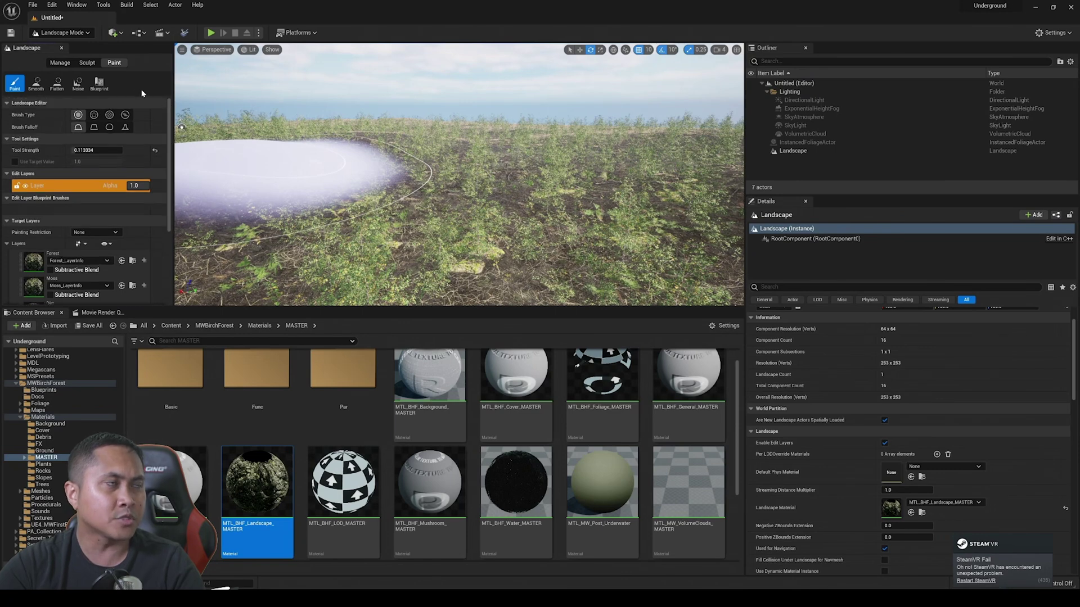
Return to Selection Mode and open MWBirchForest's Foliage/Trees folder
left_click(61, 33)
left_click(56, 42)
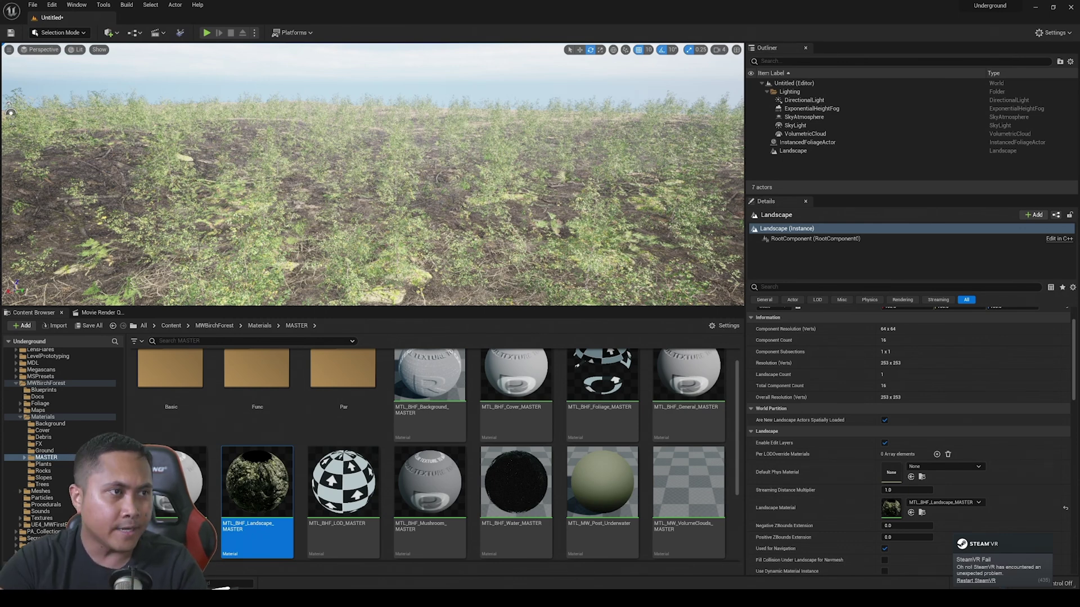
scroll(447, 449, "up", 1)
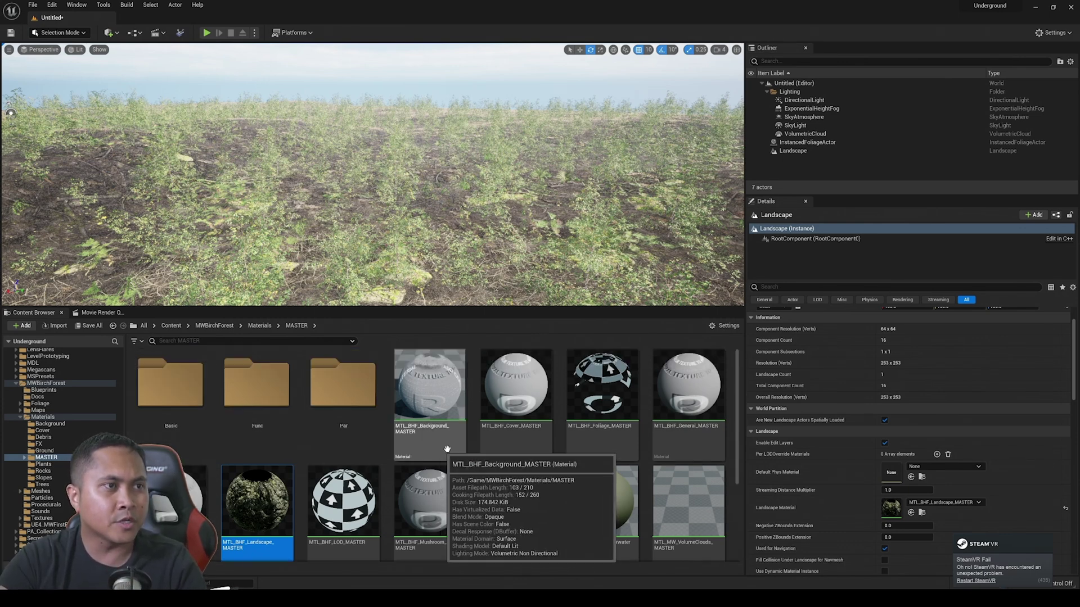
left_click(216, 326)
double_click(343, 387)
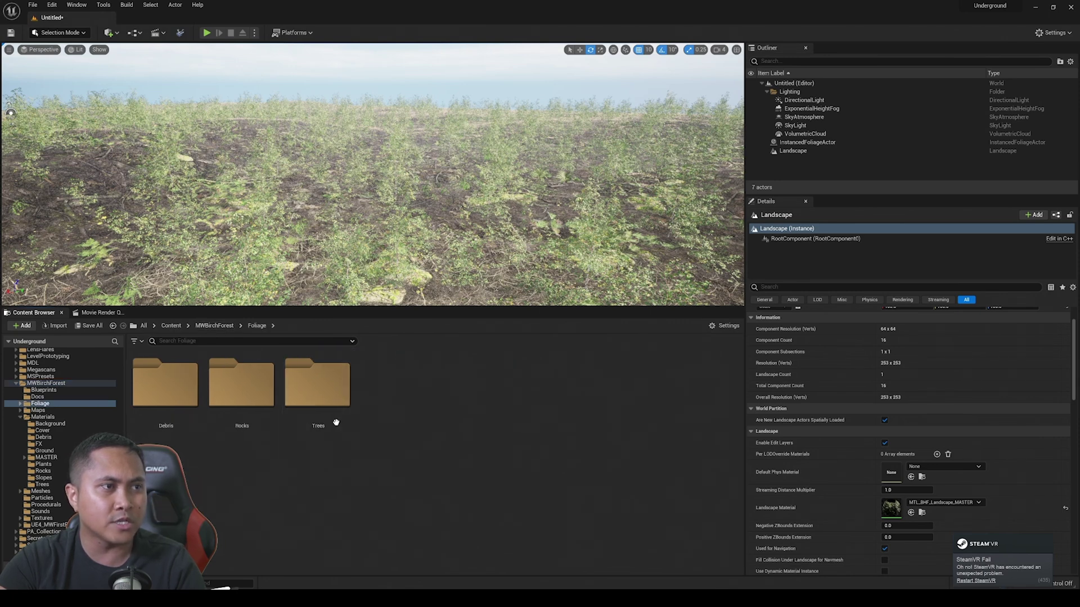
double_click(344, 387)
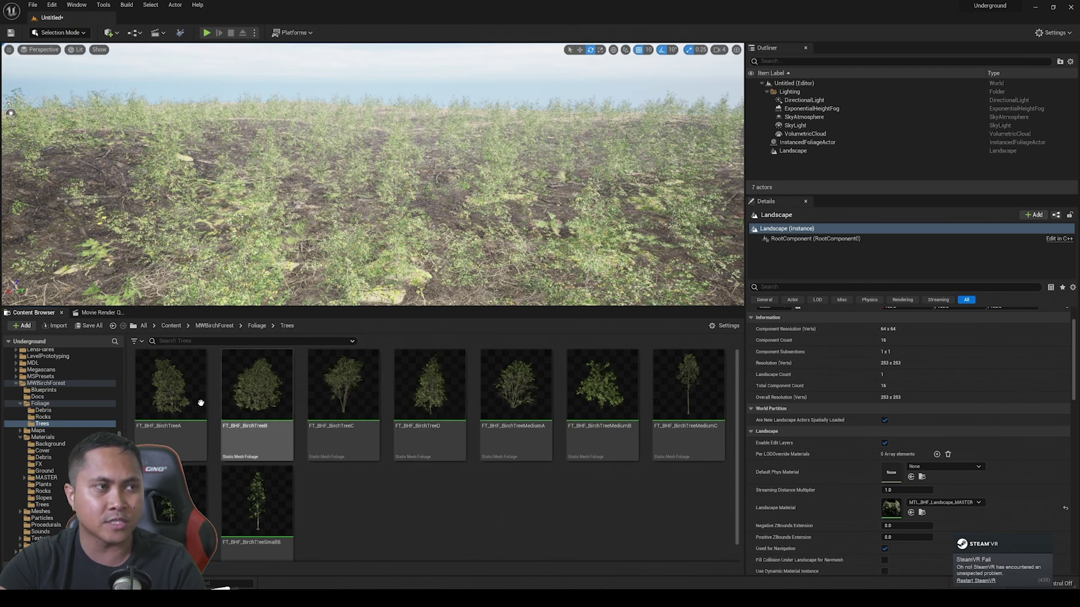
Open the FT_BHF_BirchTreeA foliage type and set its mesh to SM_BlackAlder_Field_01_PP
double_click(161, 403)
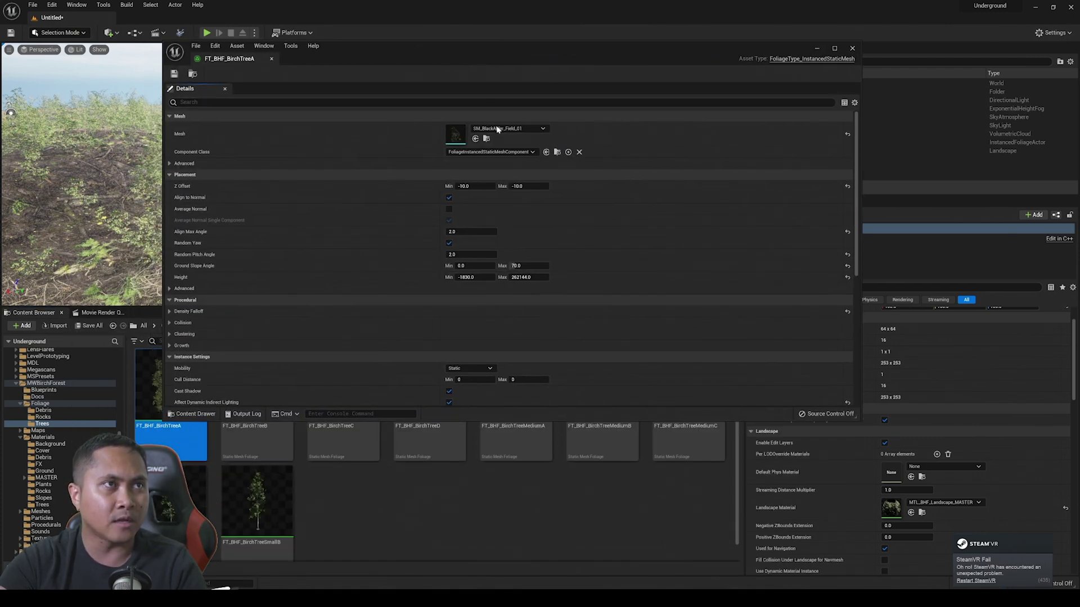
left_click(496, 129)
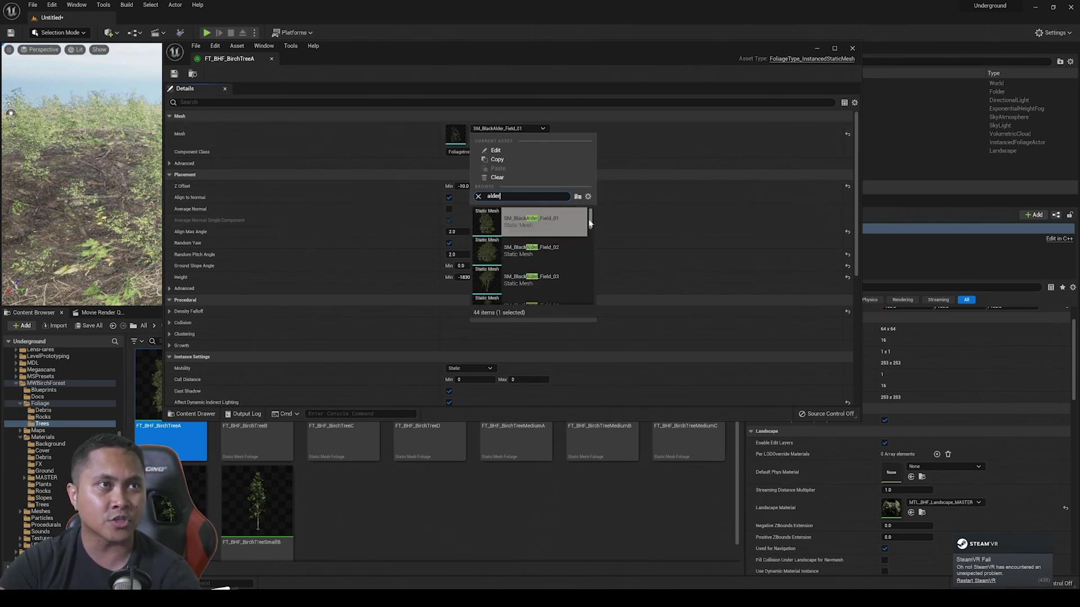
scroll(590, 224, "down", 5)
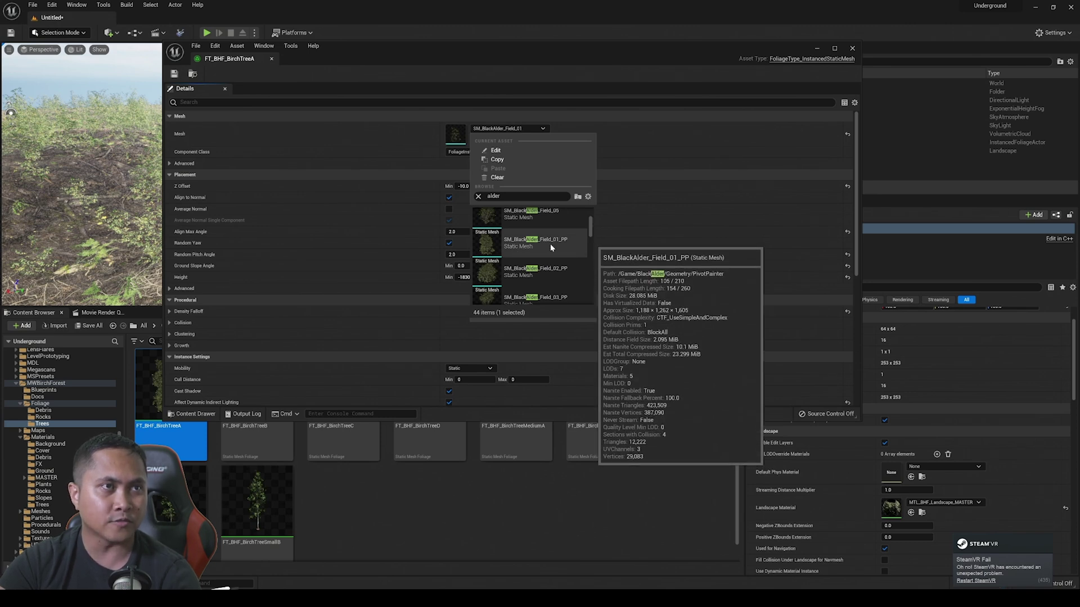
left_click(556, 244)
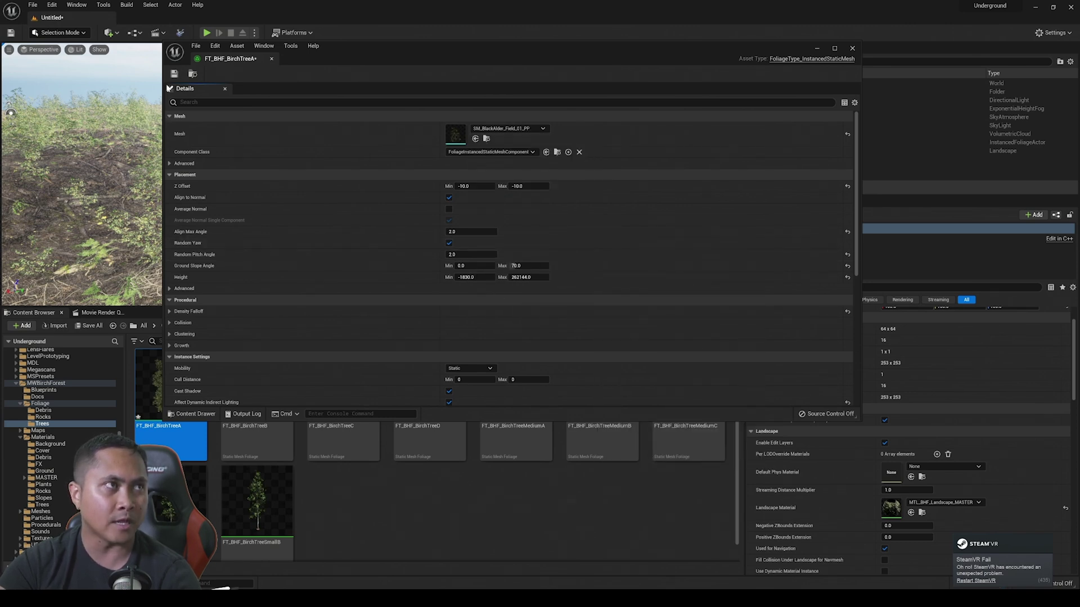
Open the FT_BHF_BirchTreeB foliage type and replace its mesh with SM_BlackAlder_Field_02_PP
double_click(257, 441)
left_click(509, 129)
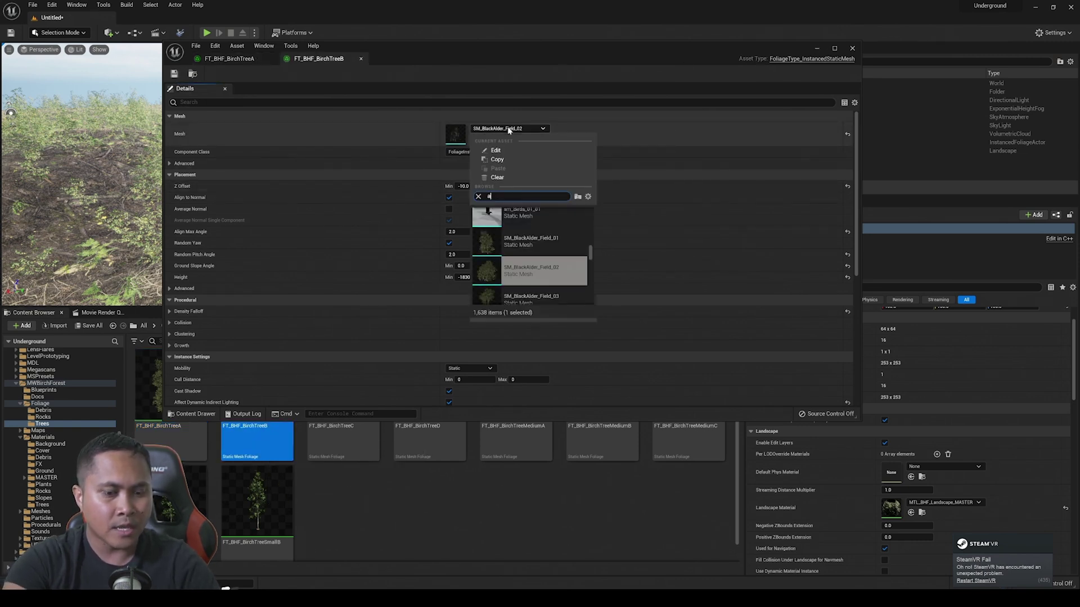
type("alder")
scroll(588, 222, "down", 5)
left_click(534, 267)
Open the FT_BHF_BirchTreeC foliage type and change its mesh to SM_BlackAlder_Field_03_PP
double_click(326, 434)
left_click(509, 128)
type("alder")
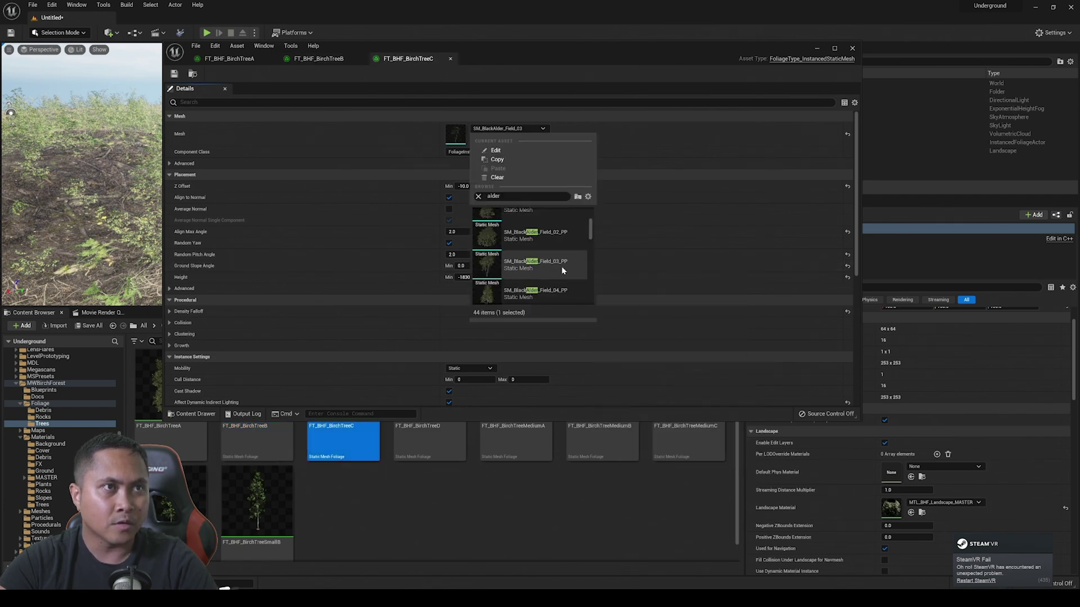
left_click(565, 270)
Open the FT_BHF_BirchTreeD foliage type and assign SM_BlackAlder_Field_04_PP as its mesh
double_click(439, 457)
left_click(509, 129)
type("alder")
left_click(565, 300)
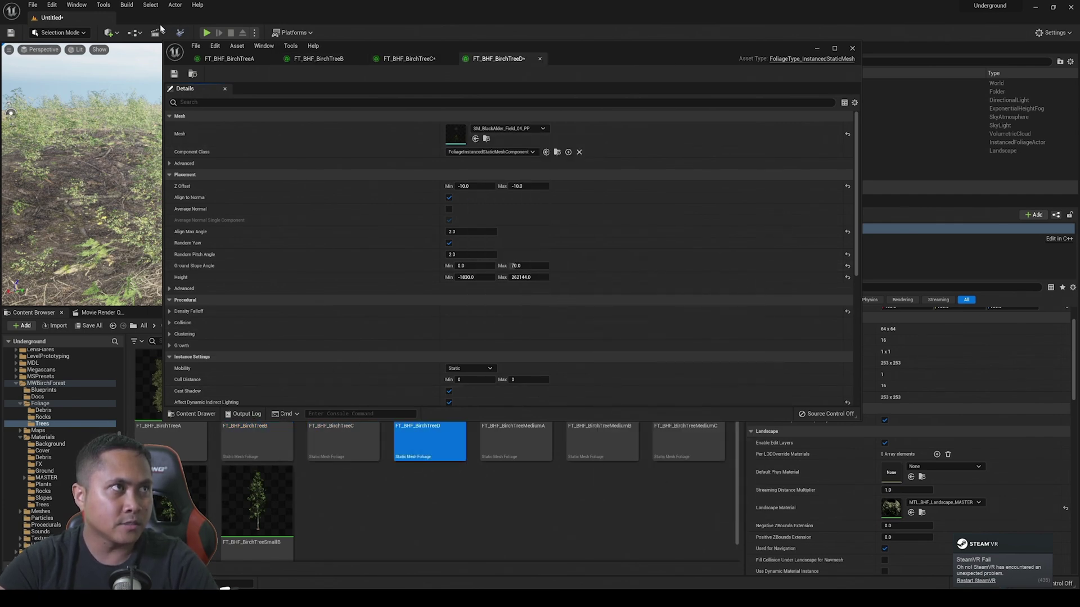
Assign PP Black Alder meshes to the medium and small birch foliage types, using SM_BlackAlder_Forest_04_PP for FT_BHF_BirchTreeSmallB, and save it
double_click(516, 441)
left_click(495, 128)
type("a")
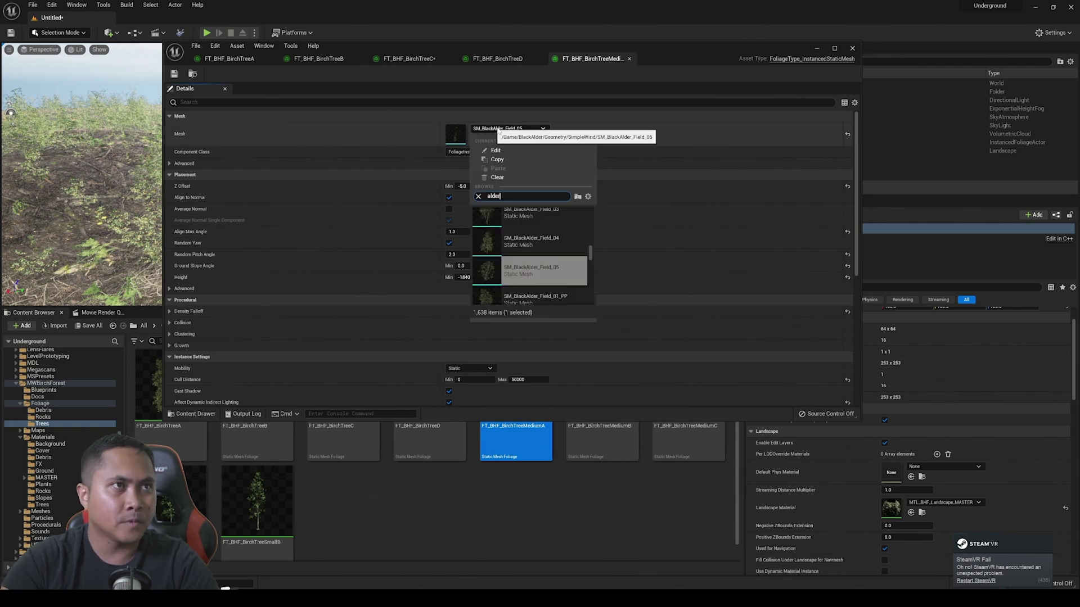
type("lder")
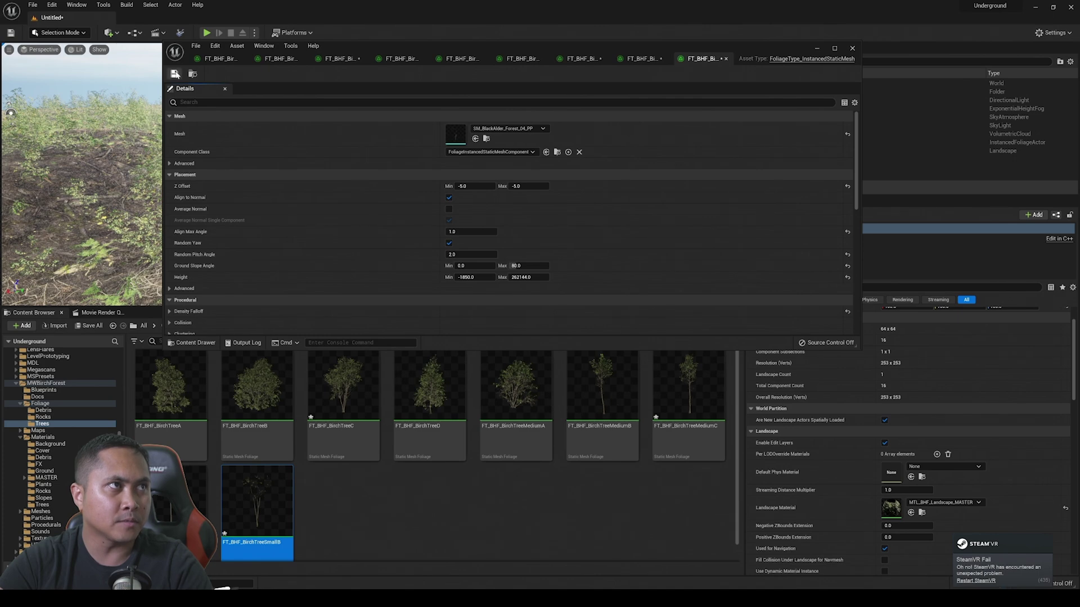
left_click(175, 74)
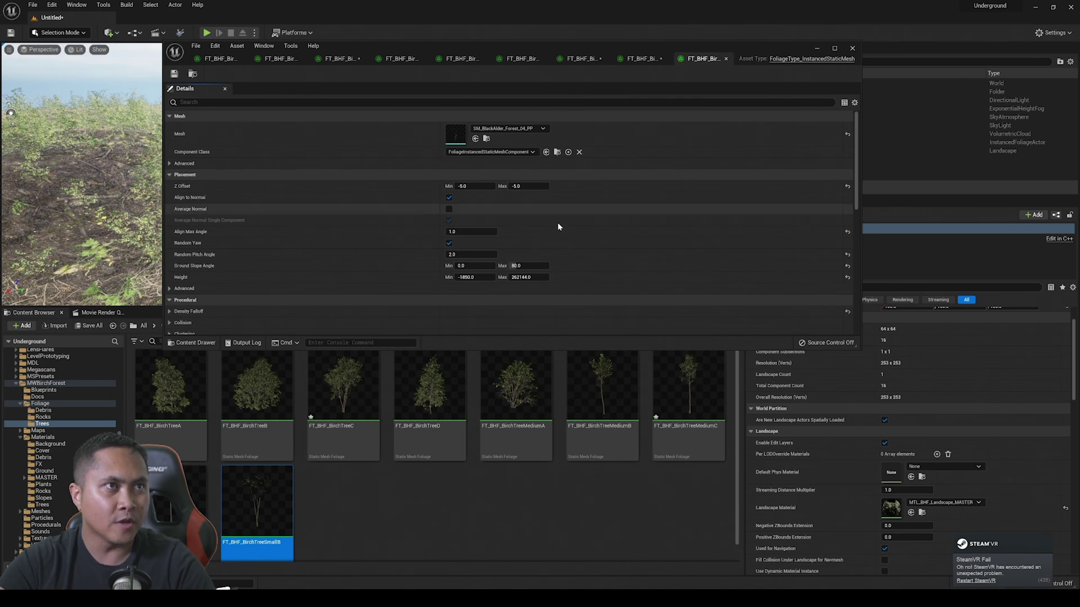
Locate the assigned mesh in BlackAlder/Geometry/PivotPainter and enable Nanite for all the tree meshes in that folder
left_click(487, 139)
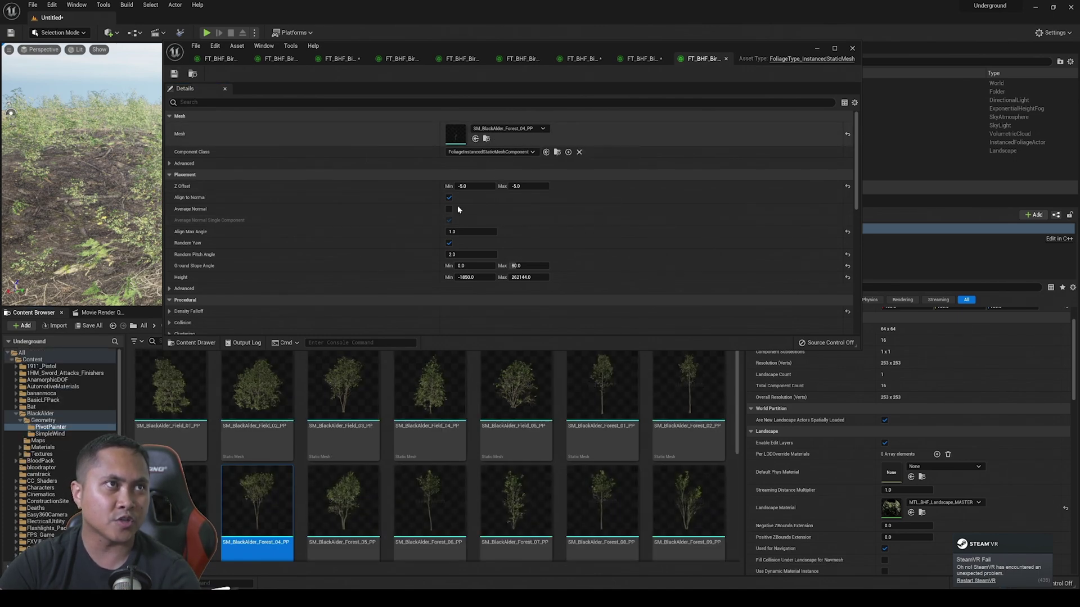
left_click(818, 49)
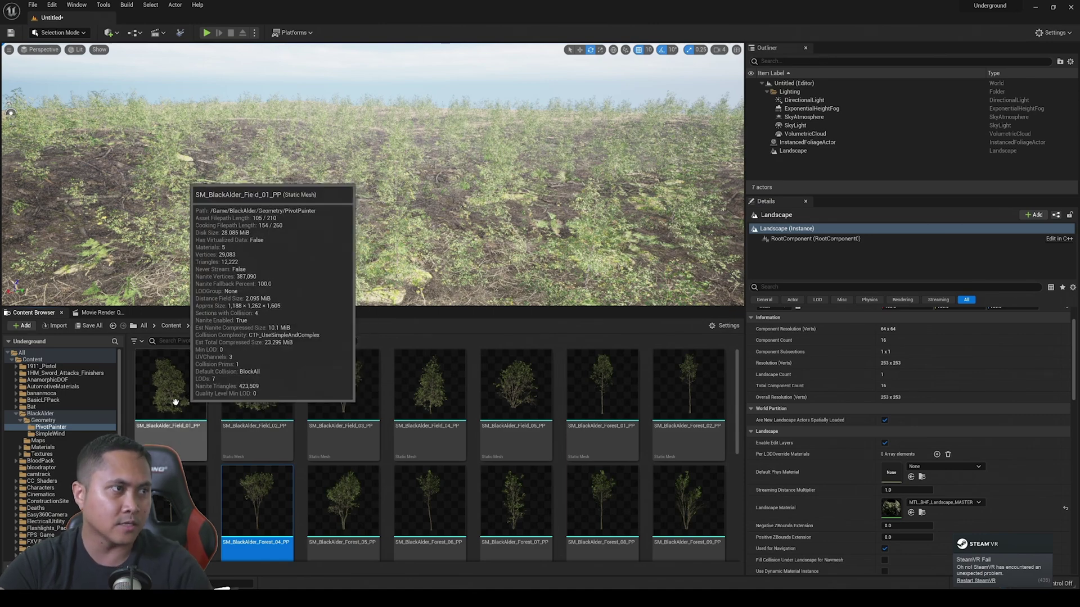
left_click(184, 398)
key("ctrl+a")
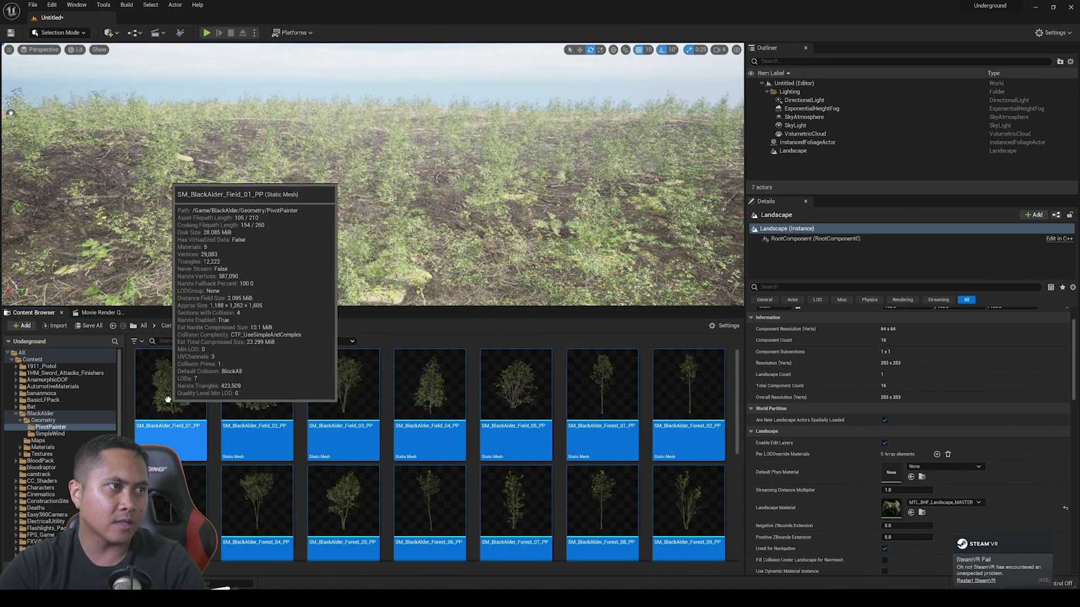
right_click(169, 400)
mouse_move(239, 140)
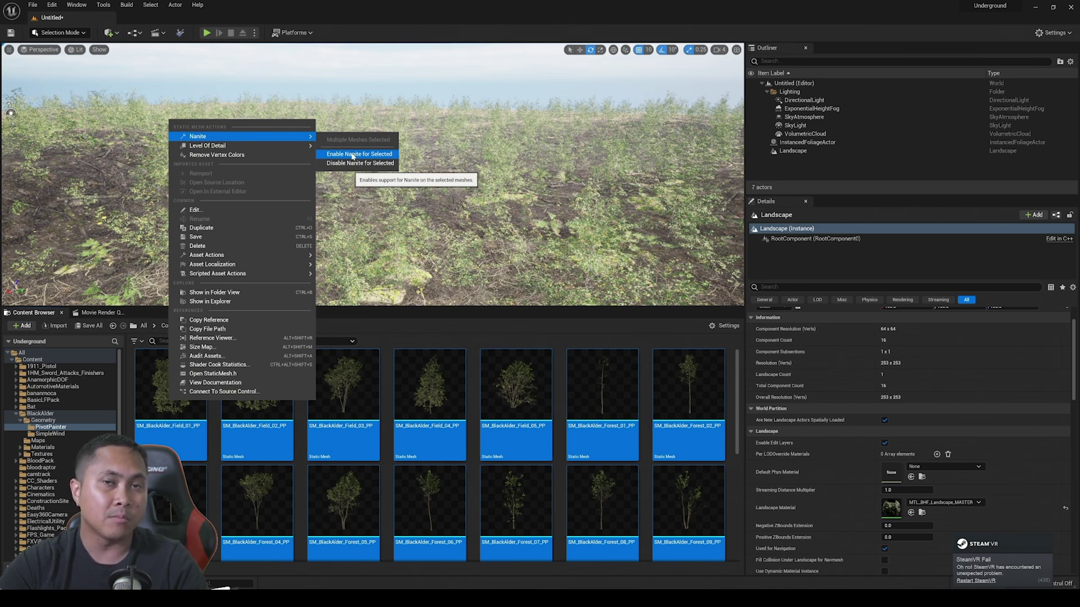
left_click(352, 155)
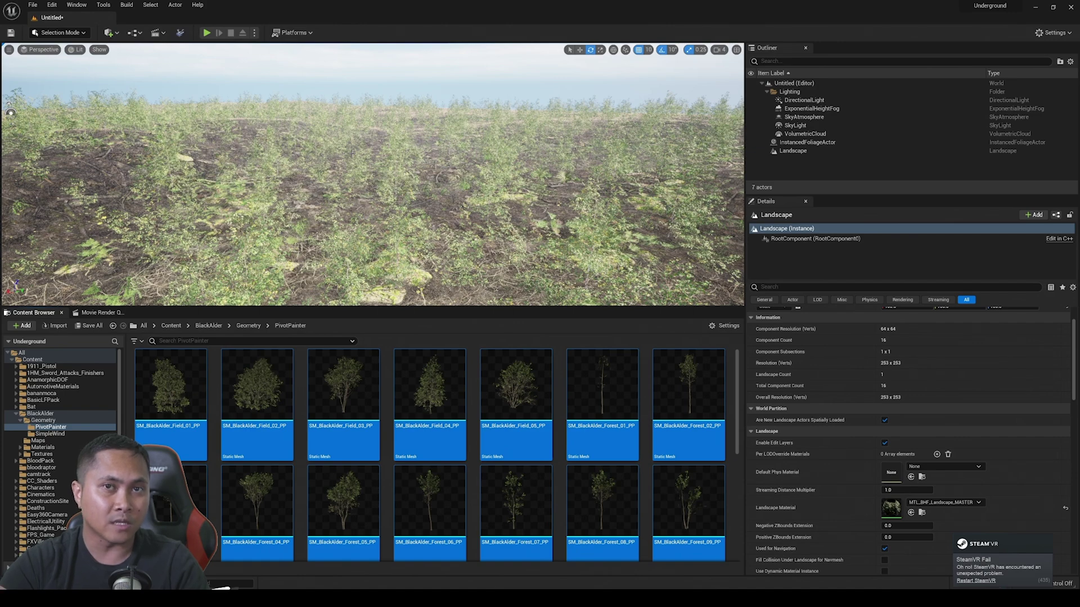
Switch to Foliage Mode and open MWBirchForest's Foliage/Trees folder from the Content root
left_click(171, 326)
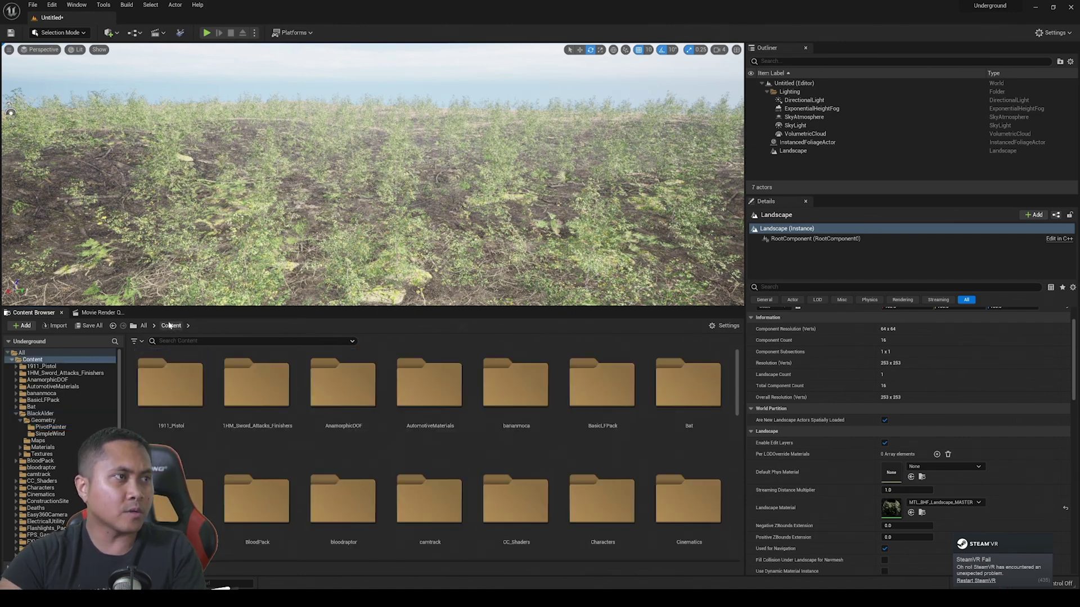
mouse_move(225, 62)
right_mouse_down()
mouse_move(218, 67)
mouse_move(219, 44)
right_mouse_up()
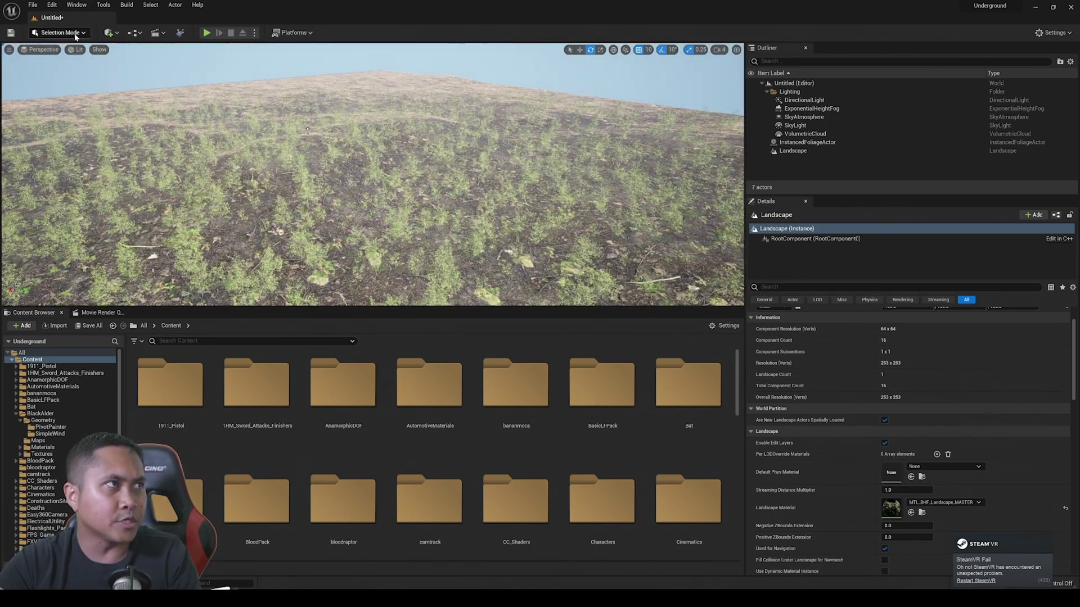
left_click(75, 33)
left_click(77, 66)
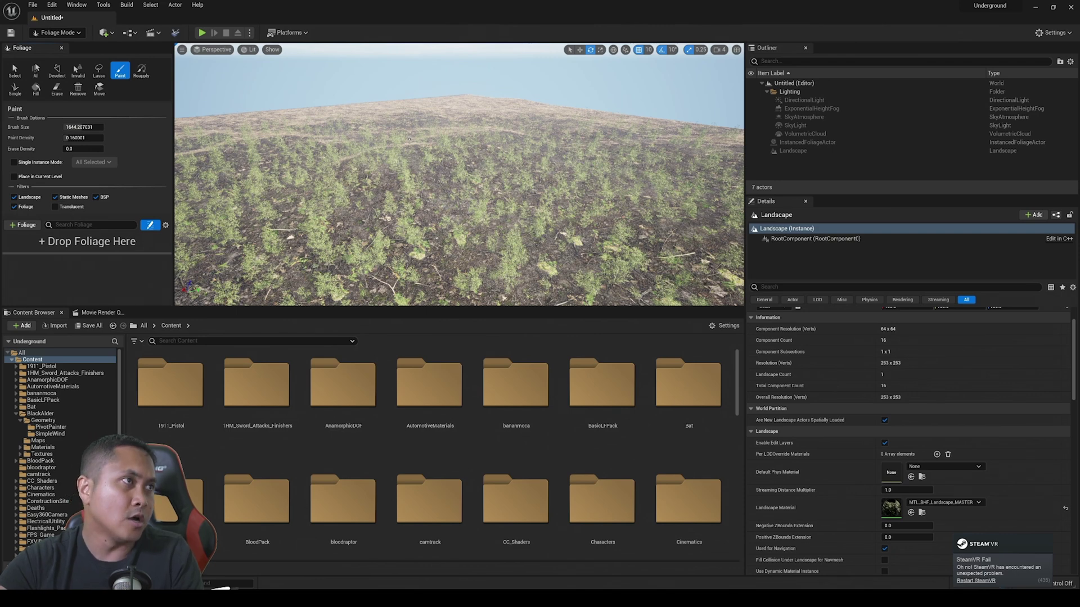
scroll(445, 441, "down", 5)
scroll(423, 450, "down", 3)
double_click(344, 444)
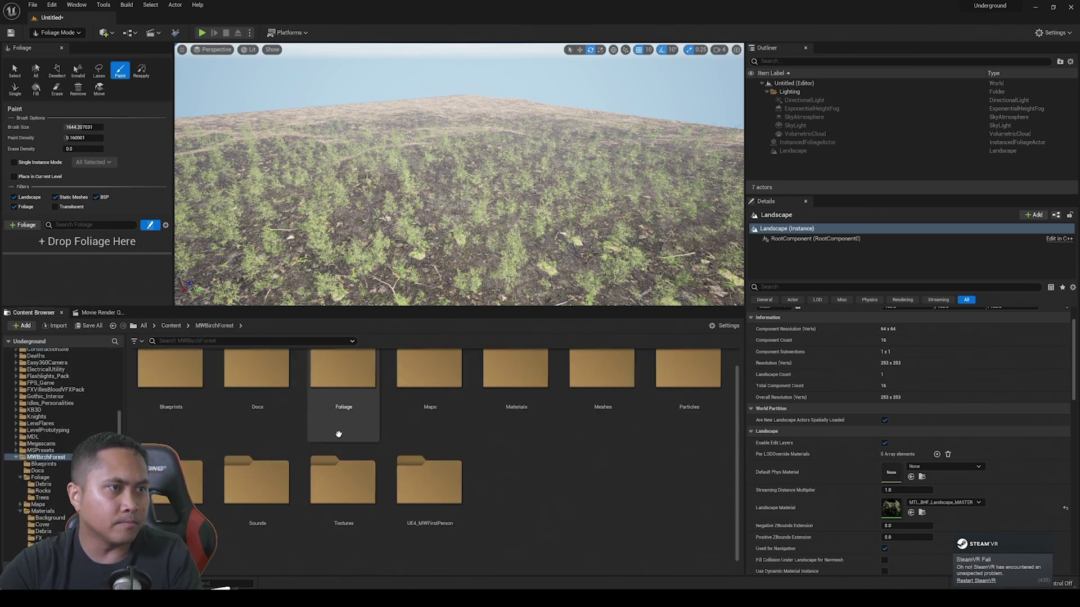
double_click(346, 419)
double_click(311, 419)
Add all the birch tree foliage types to the foliage palette, select them all and choose the Paint tool
left_click(171, 388)
left_click(262, 498, "shift")
left_click_drag(261, 498, 157, 287)
left_click(15, 71)
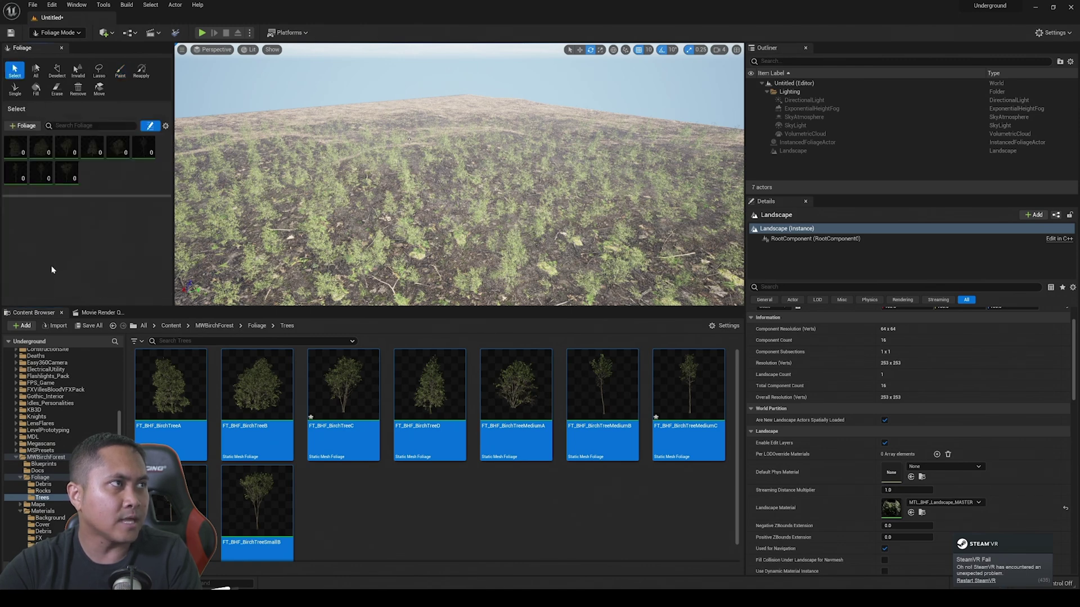
left_click(15, 144)
key("ctrl+a")
left_click(9, 142)
left_click(120, 75)
mouse_move(368, 133)
right_mouse_down()
mouse_move(344, 131)
mouse_move(357, 124)
mouse_move(348, 155)
right_mouse_up()
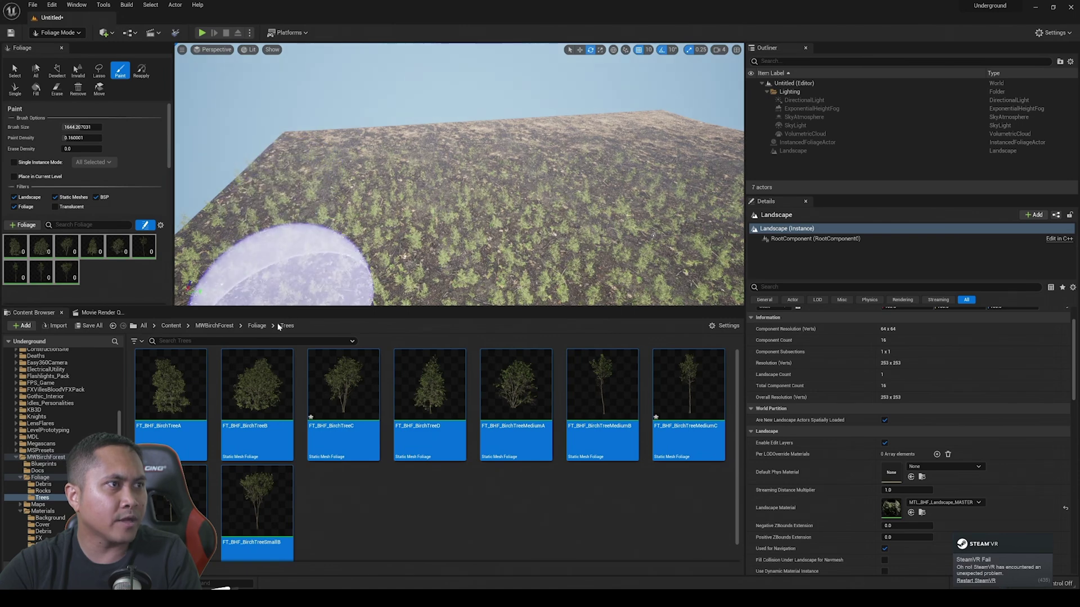
Add all rock foliage types from the Foliage/Rocks folder, FT_BHF_RockA1 through FT_BHF_RockD2, to the foliage palette
left_click(250, 327)
double_click(239, 383)
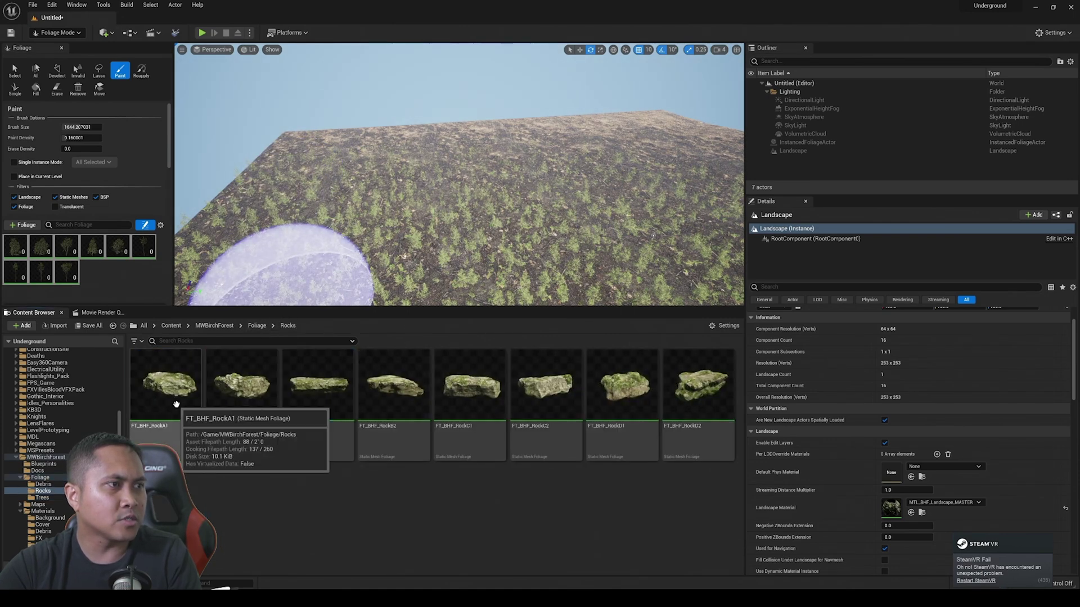
left_click(695, 394, "shift")
left_click_drag(692, 405, 149, 284)
Add all debris foliage types from the Foliage/Debris folder, FT_BHF_DebrisBarkA through FT_BHF_DebrisTrunkC, to the foliage palette
left_click(257, 326)
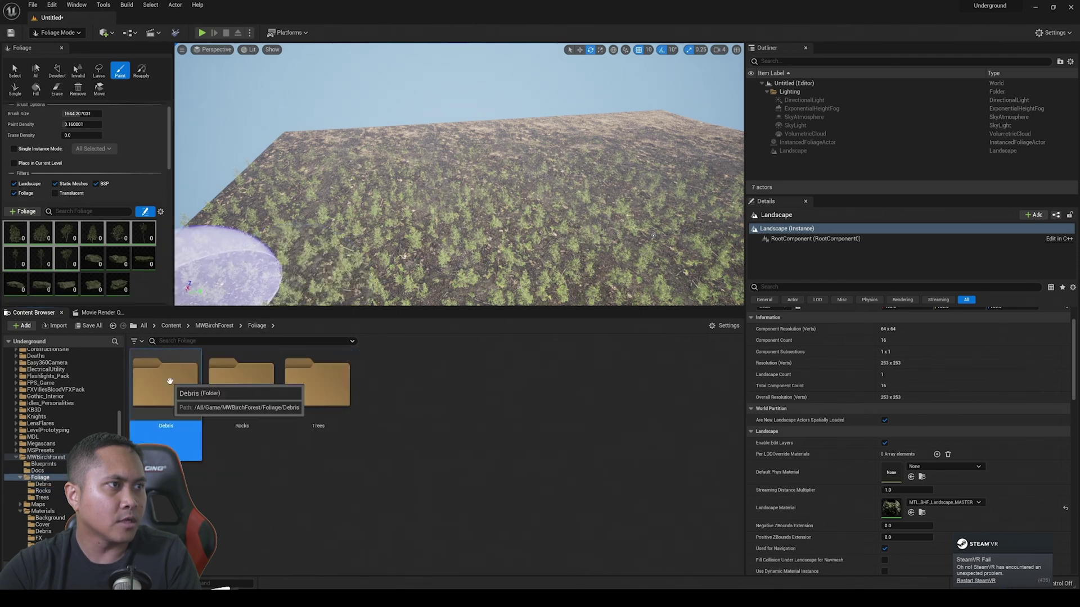
double_click(166, 388)
left_click(169, 394)
left_click(516, 495, "shift")
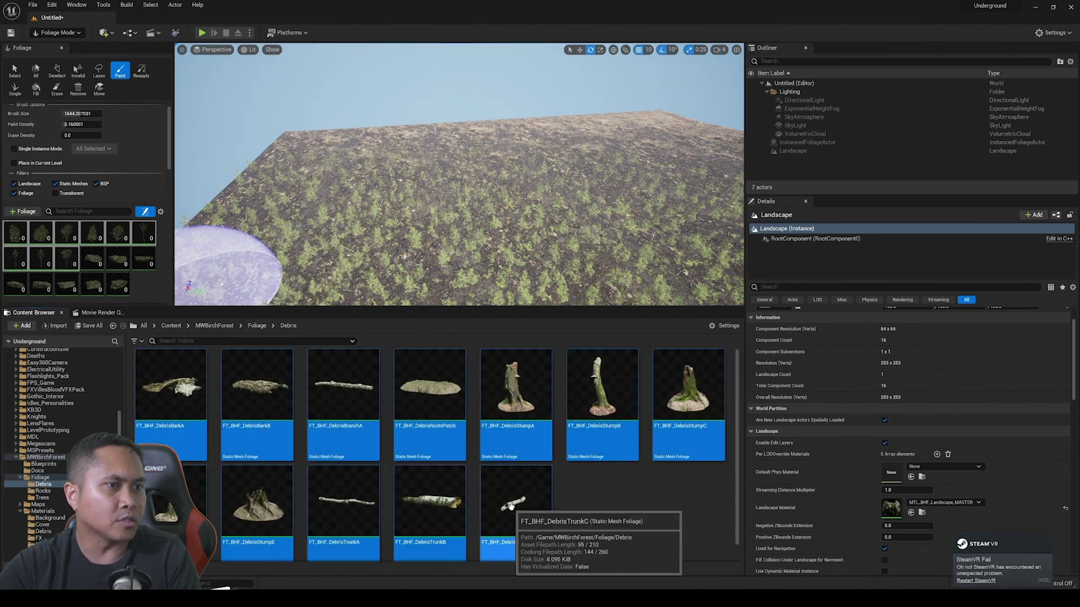
scroll(518, 500, "down", 1)
left_click_drag(517, 500, 124, 264)
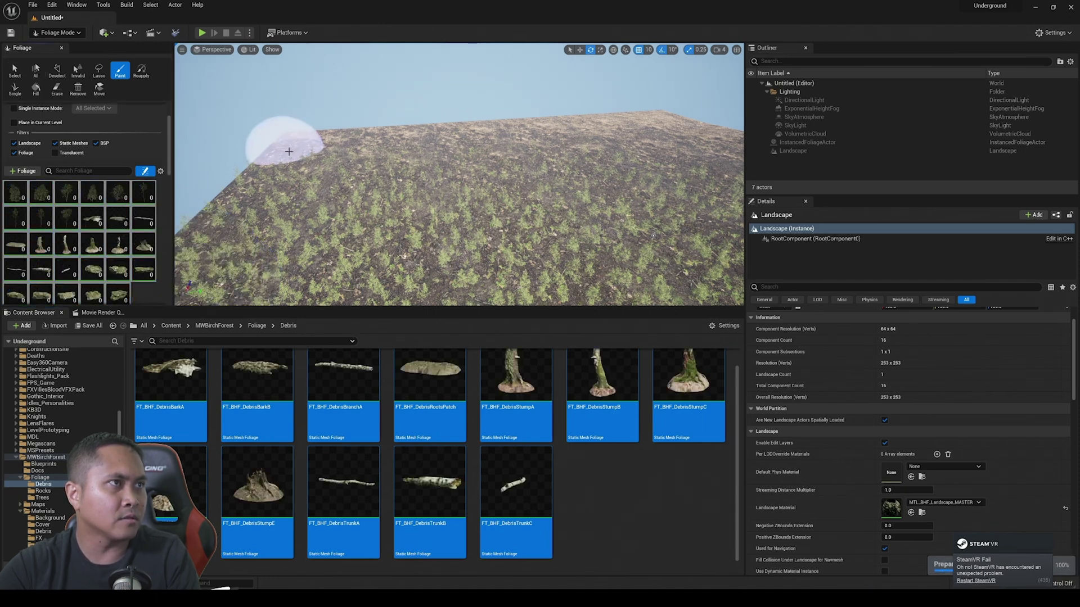
Paint trees and debris across the landscape with a brush size of about 1731 and a paint density of about 0.18
scroll(85, 135, "up", 2)
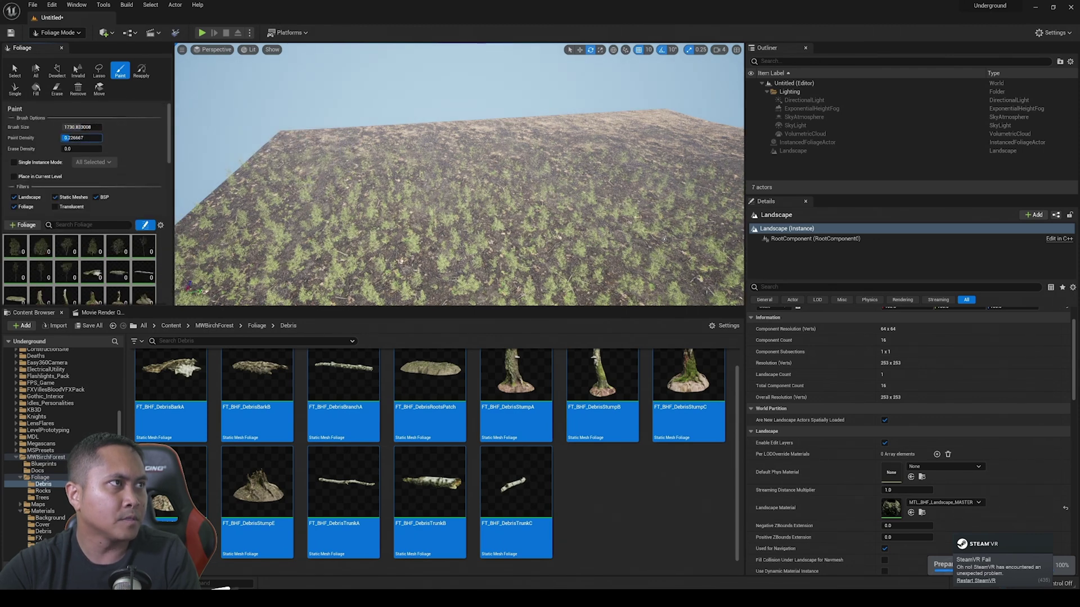
mouse_move(289, 150)
left_mouse_down()
mouse_move(550, 140)
mouse_move(352, 180)
left_mouse_up()
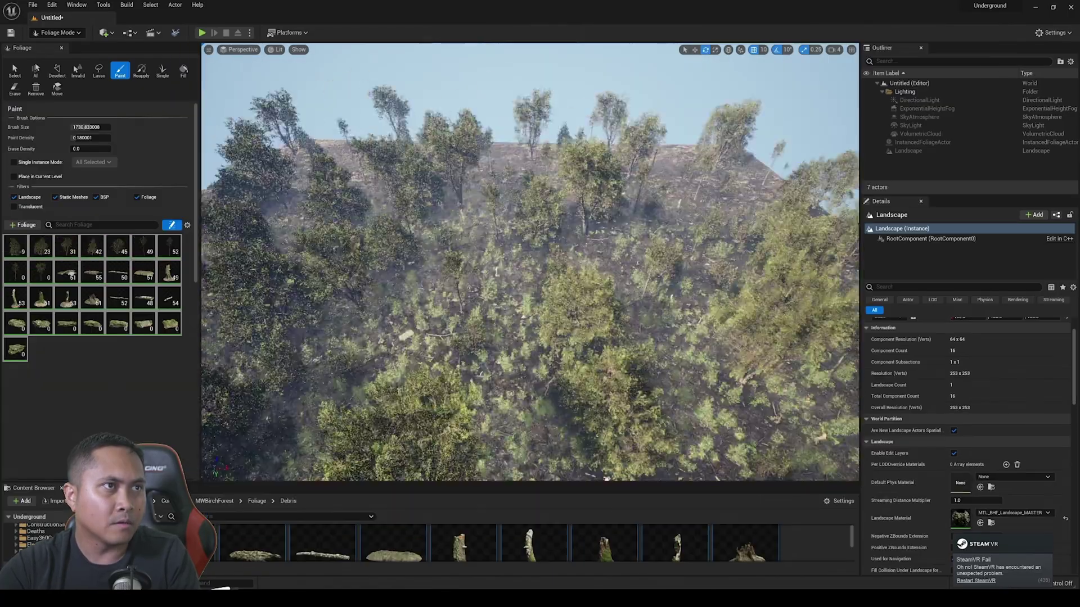
key("w")
mouse_move(530, 262)
right_mouse_down()
mouse_move(528, 298)
mouse_move(563, 276)
mouse_move(574, 247)
mouse_move(363, 253)
right_mouse_up()
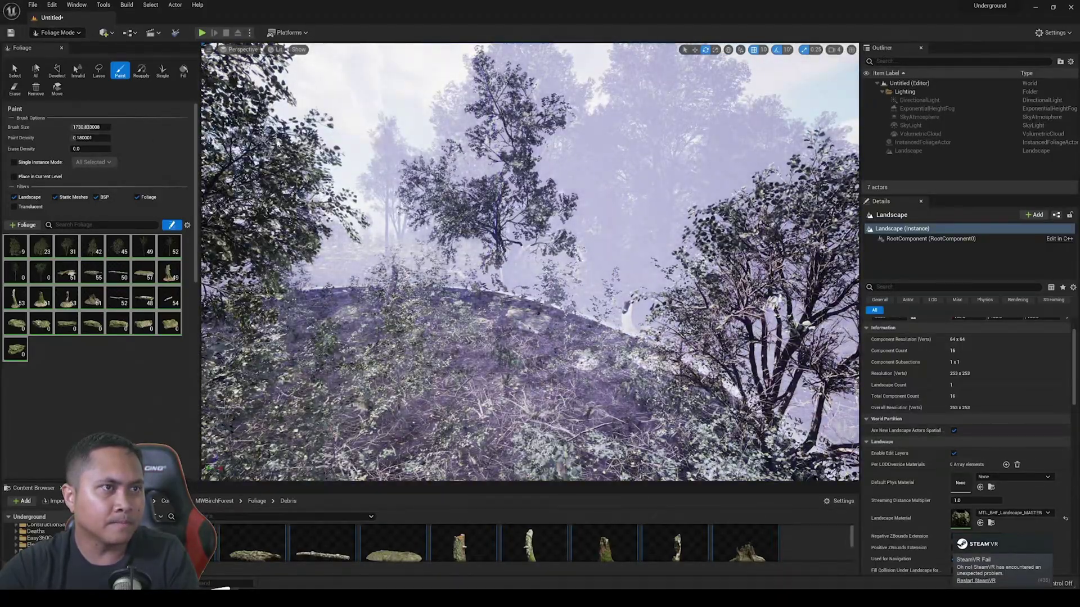
right_click_drag(277, 143, 382, 147)
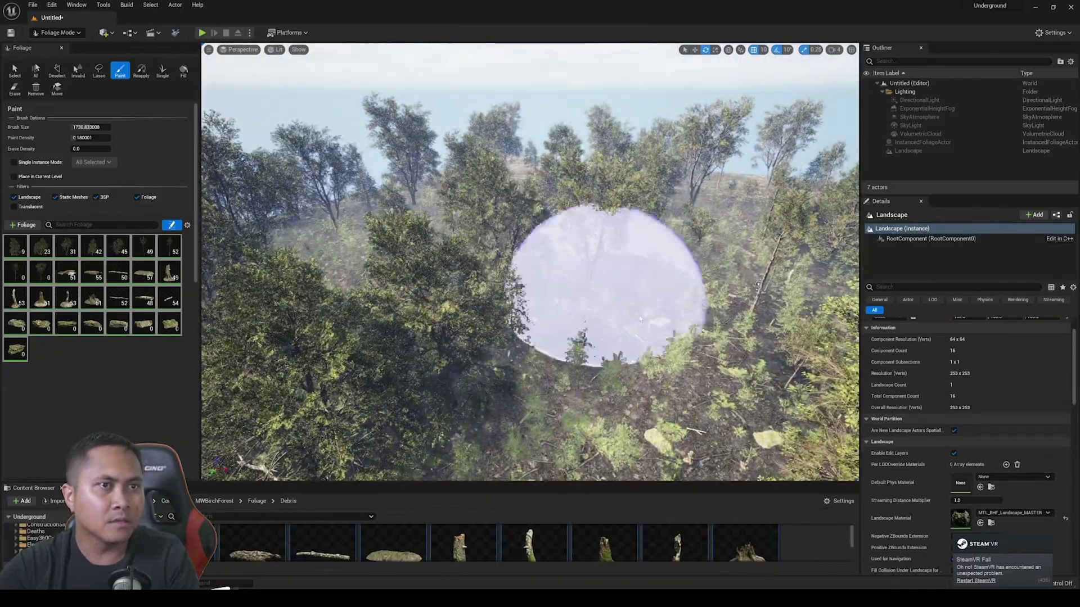
left_click(626, 210)
mouse_move(627, 211)
right_mouse_down()
mouse_move(626, 270)
mouse_move(627, 225)
right_mouse_up()
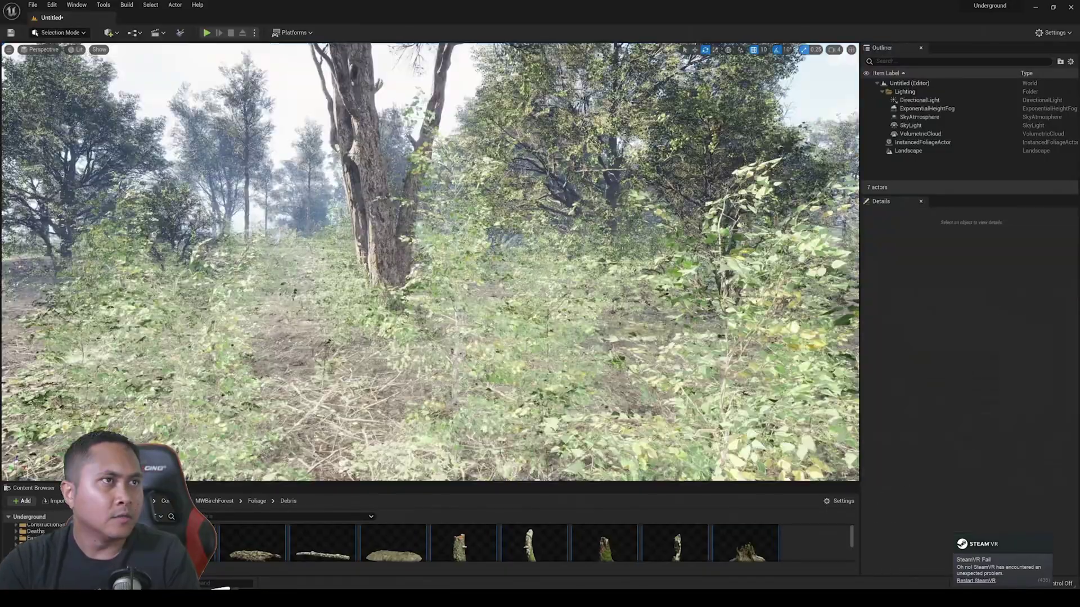
Look around the painted forest at ground level and save the level under the name nantietut
mouse_move(430, 262)
right_mouse_down()
mouse_move(339, 255)
mouse_move(358, 254)
mouse_move(337, 264)
mouse_move(392, 264)
mouse_move(341, 263)
right_mouse_up()
key("w")
key("a")
left_click(32, 5)
left_click(68, 108)
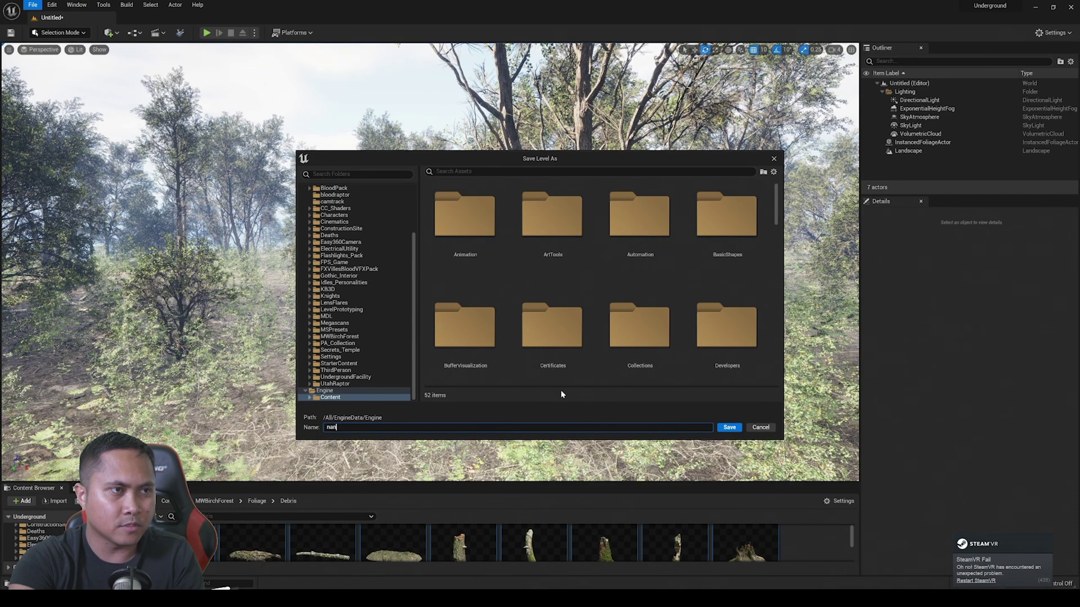
type("nantietut")
key("Return")
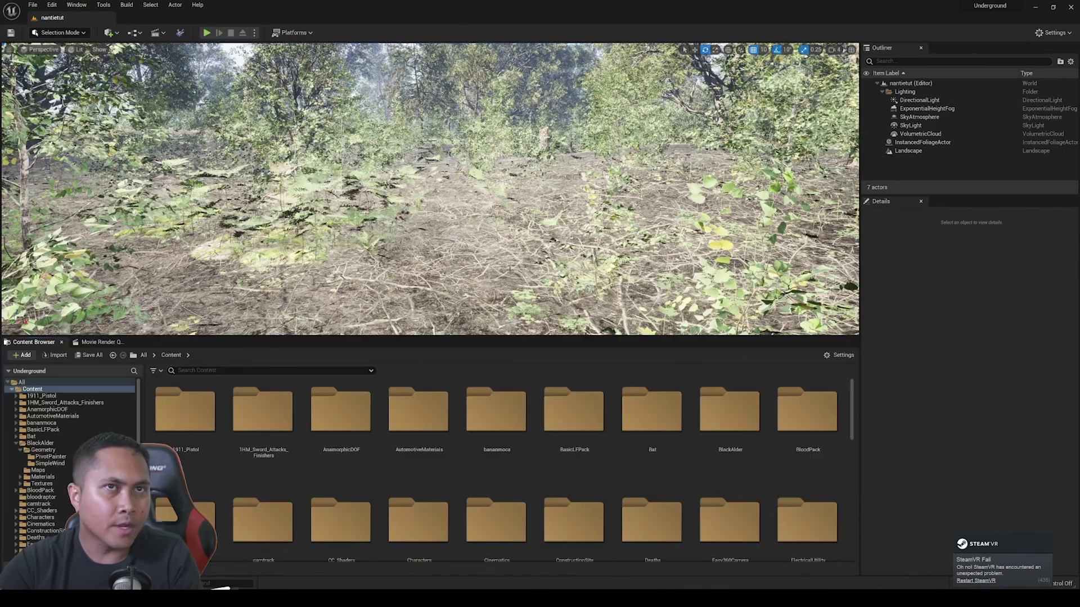
Place the D1_Knight_01 static mesh from Knights/Meshes/D1_Stand on the forest floor
scroll(628, 470, "down", 4)
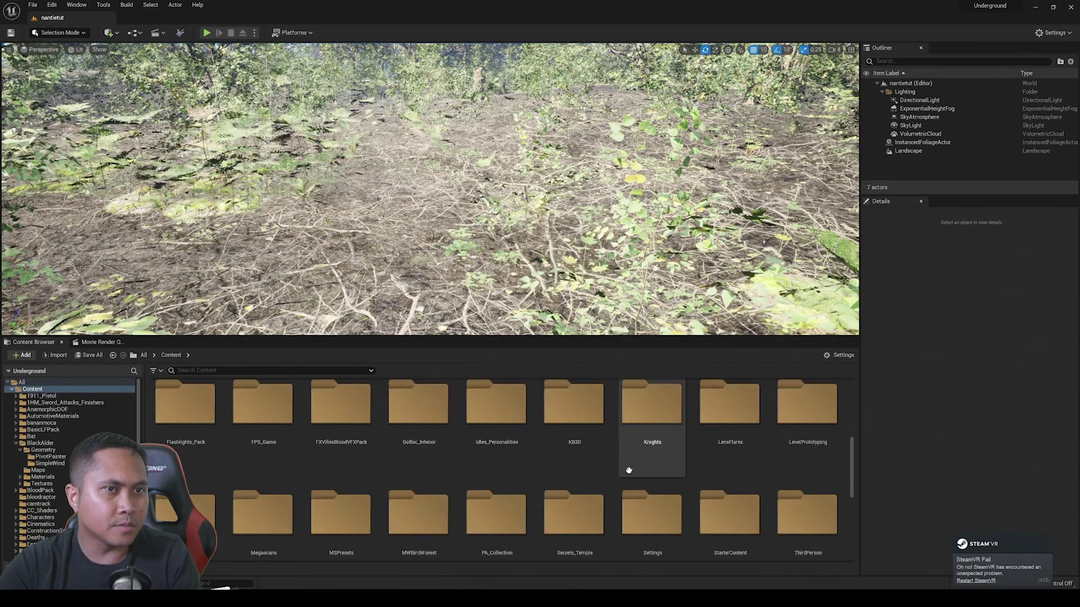
scroll(629, 470, "down", 2)
scroll(647, 473, "up", 2)
double_click(629, 439)
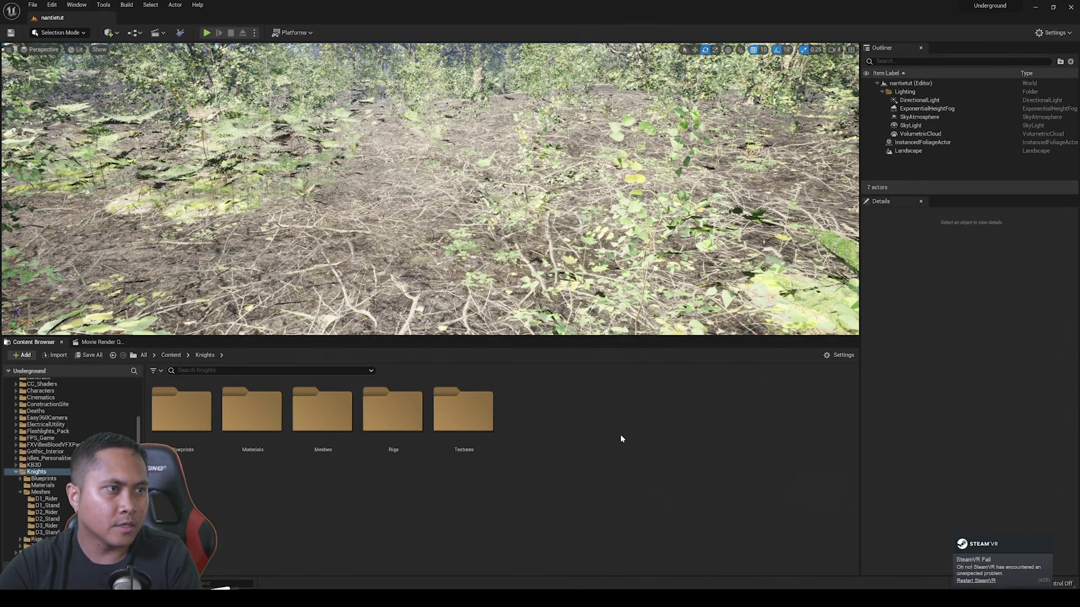
double_click(309, 470)
left_click(251, 454)
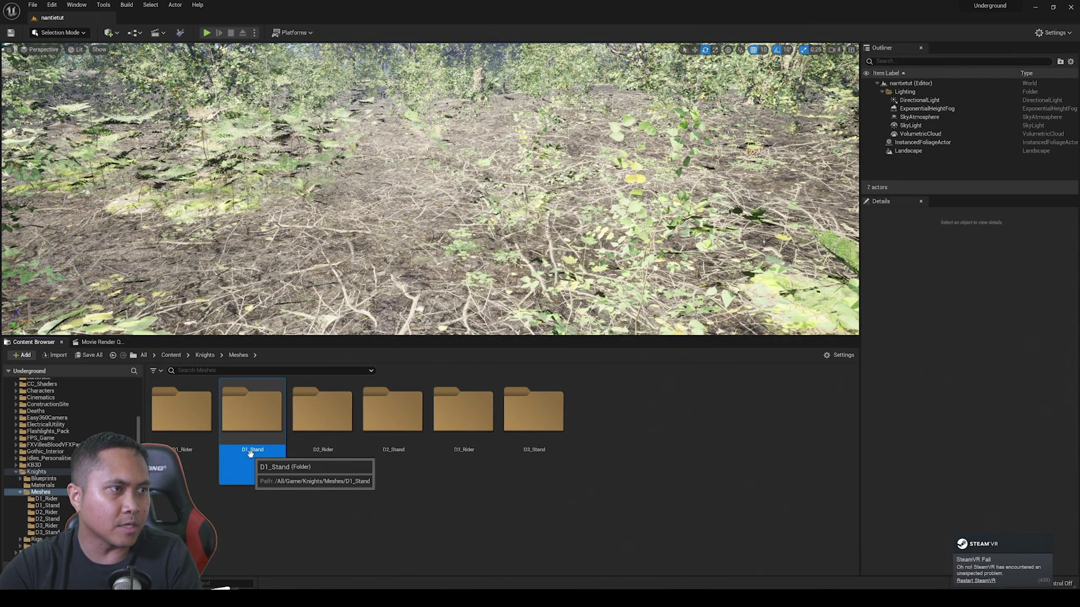
double_click(250, 453)
left_click_drag(186, 411, 336, 282)
Place a second copy of D1_Knight_01 beside the first knight and inspect the pair up close
left_click(238, 356)
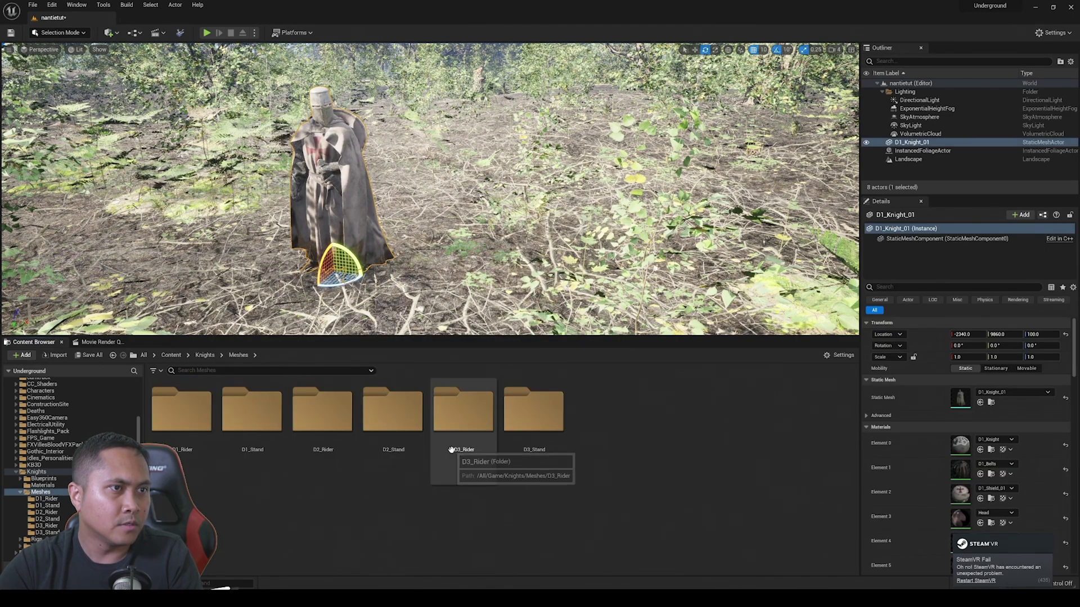
double_click(273, 429)
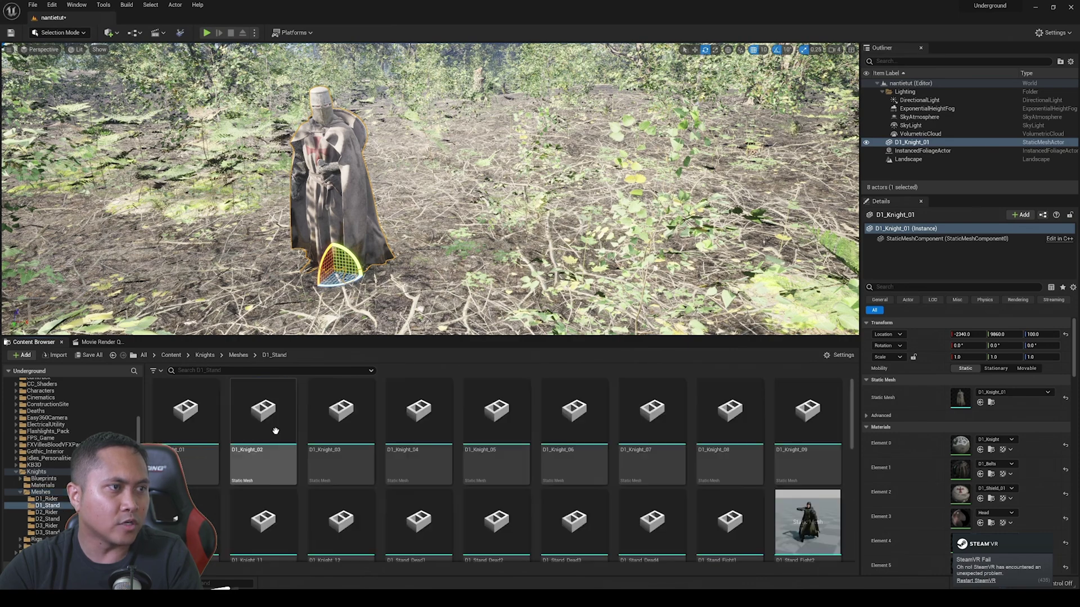
left_click_drag(193, 429, 435, 287)
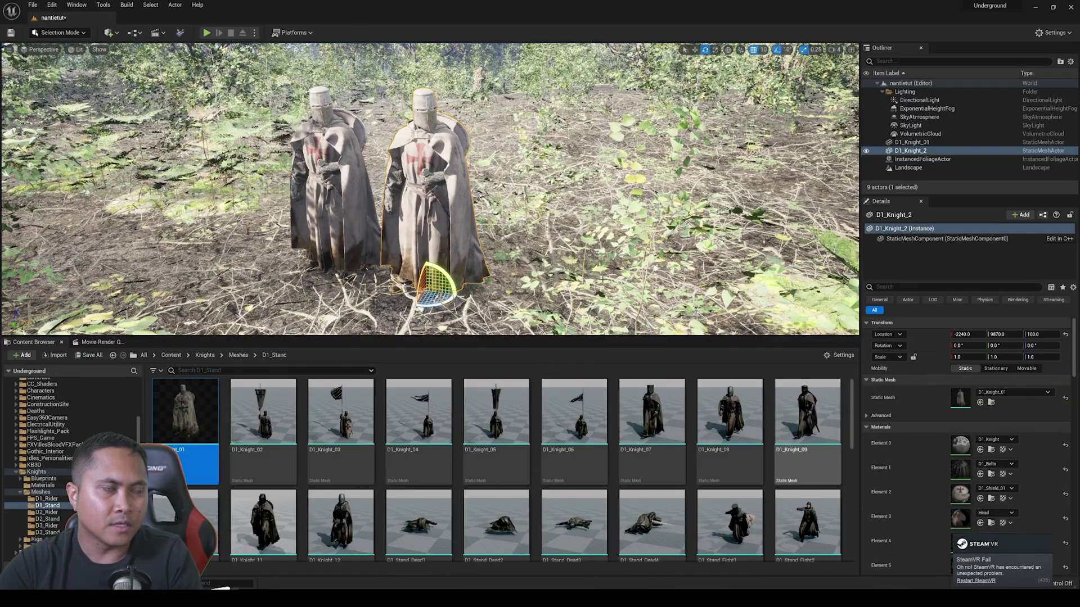
key("w")
right_click_drag(563, 213, 585, 253)
key("e")
key("a")
mouse_move(468, 219)
right_mouse_down()
mouse_move(523, 216)
mouse_move(468, 219)
right_mouse_up()
key("s")
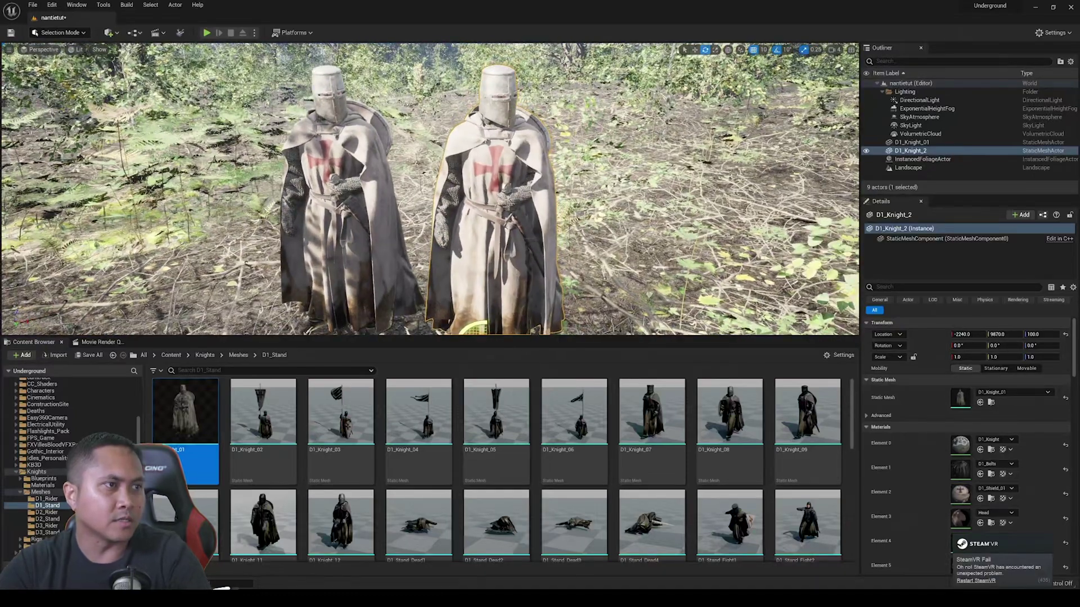
Replace the second D1_Knight_01 copy with the D1_Knight_02 banner knight beside the first knight
key("Delete")
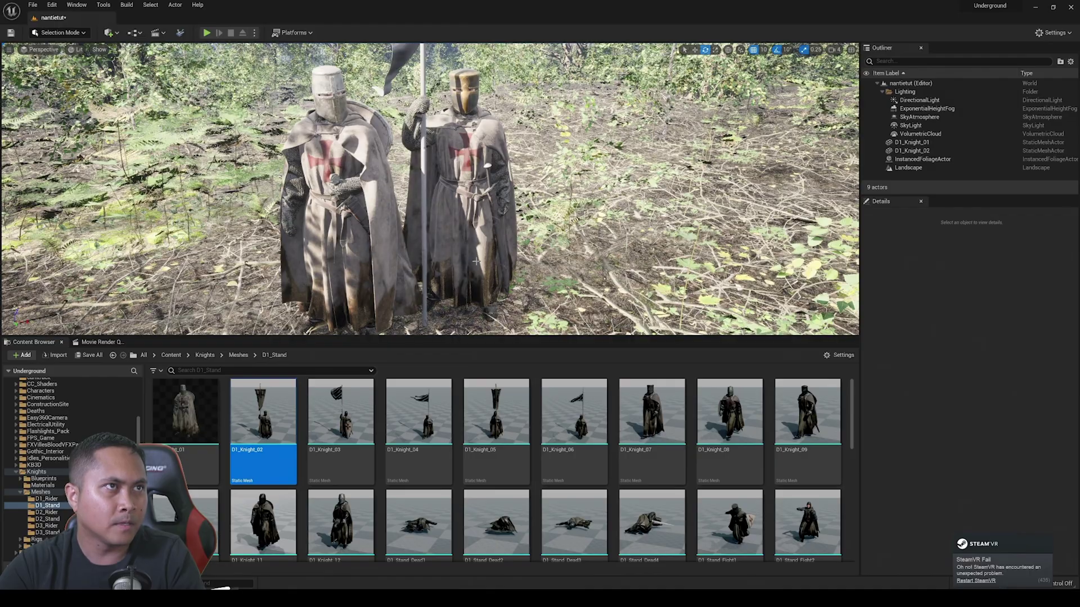
left_click(475, 261)
scroll(430, 189, "up", 3)
scroll(431, 188, "down", 5)
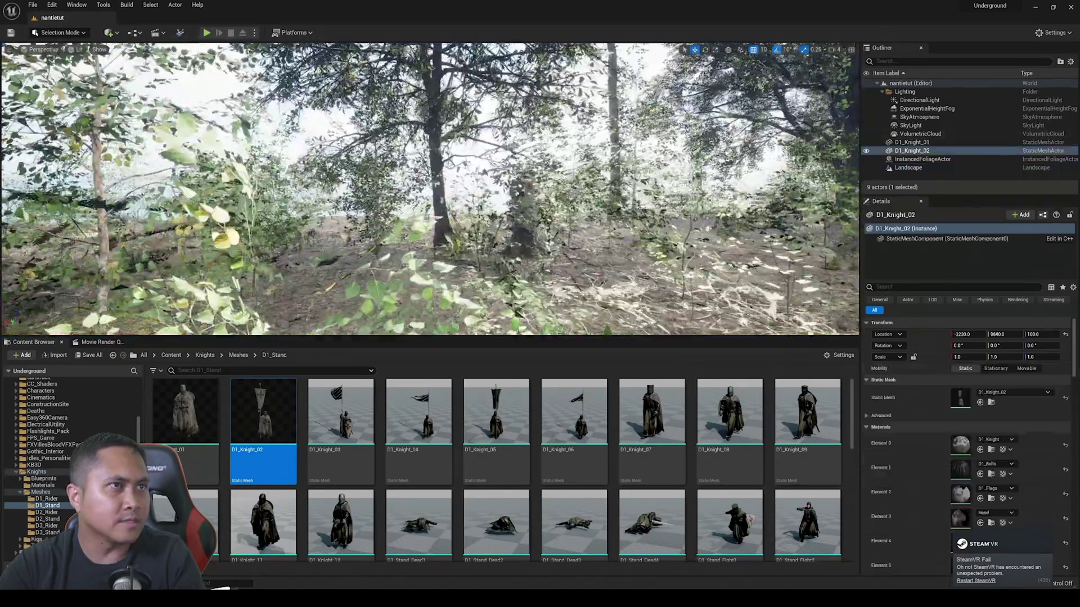
Paint additional foliage with rocks around the knights in Foliage mode, and return to Selection mode
key("w")
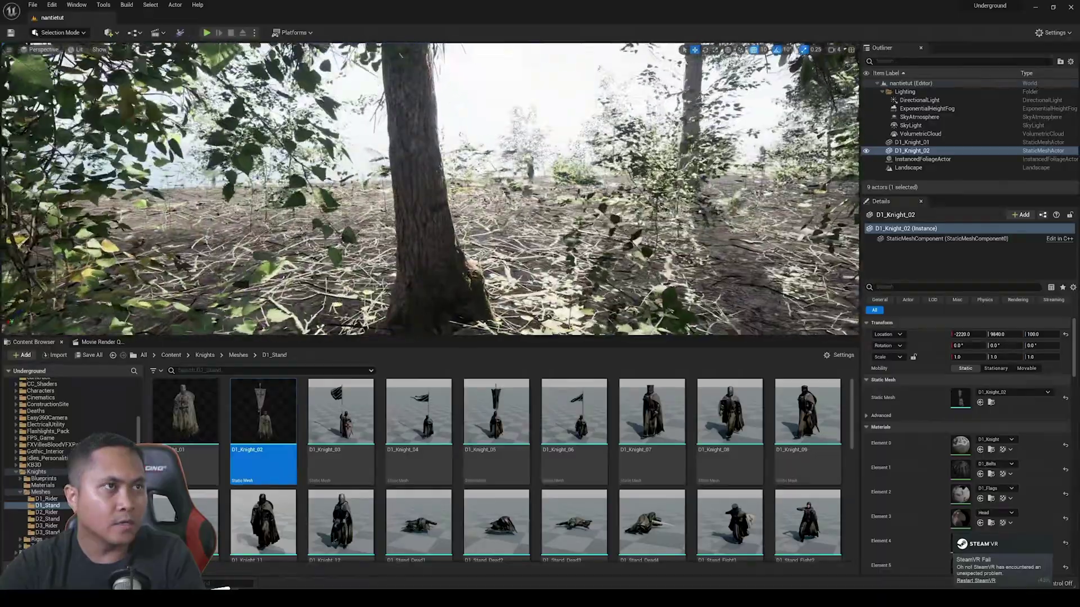
mouse_move(431, 188)
right_mouse_down()
mouse_move(560, 190)
mouse_move(428, 191)
right_mouse_up()
key("w")
left_click(59, 33)
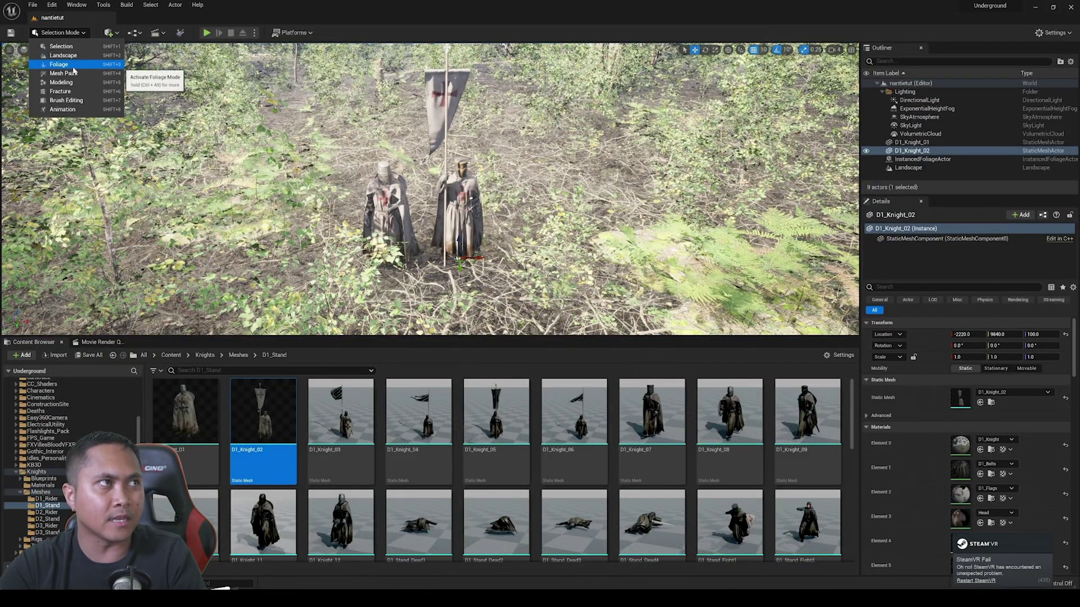
left_click(73, 67)
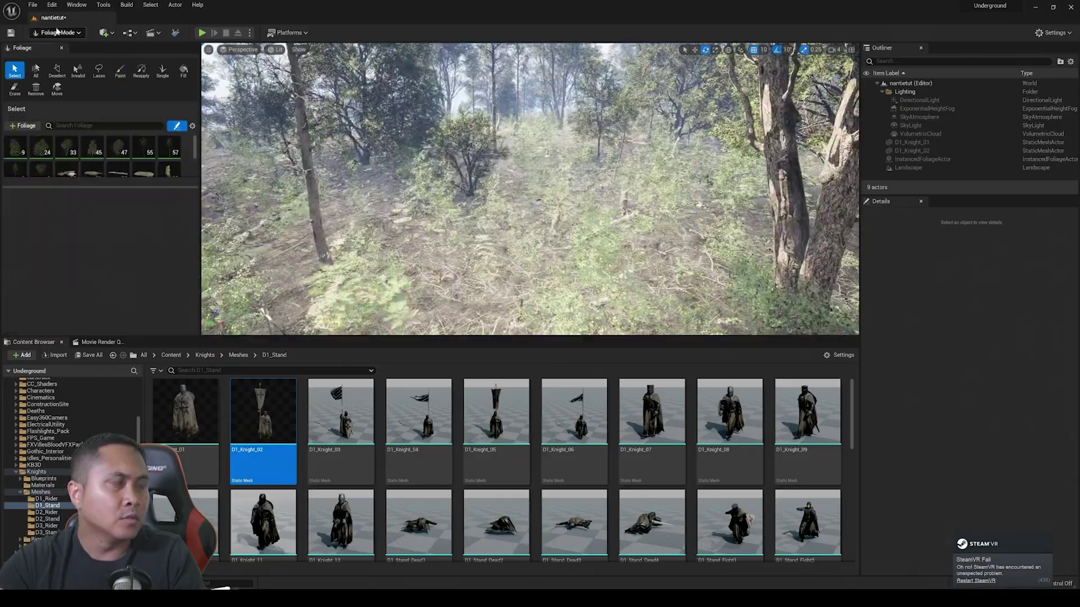
left_click(57, 32)
left_click(61, 47)
Erase the rock foliage intersecting D1_Knight_01 in Foliage mode, and return to Selection mode
right_click_drag(428, 191, 509, 225)
right_click_drag(697, 90, 697, 90)
key("s")
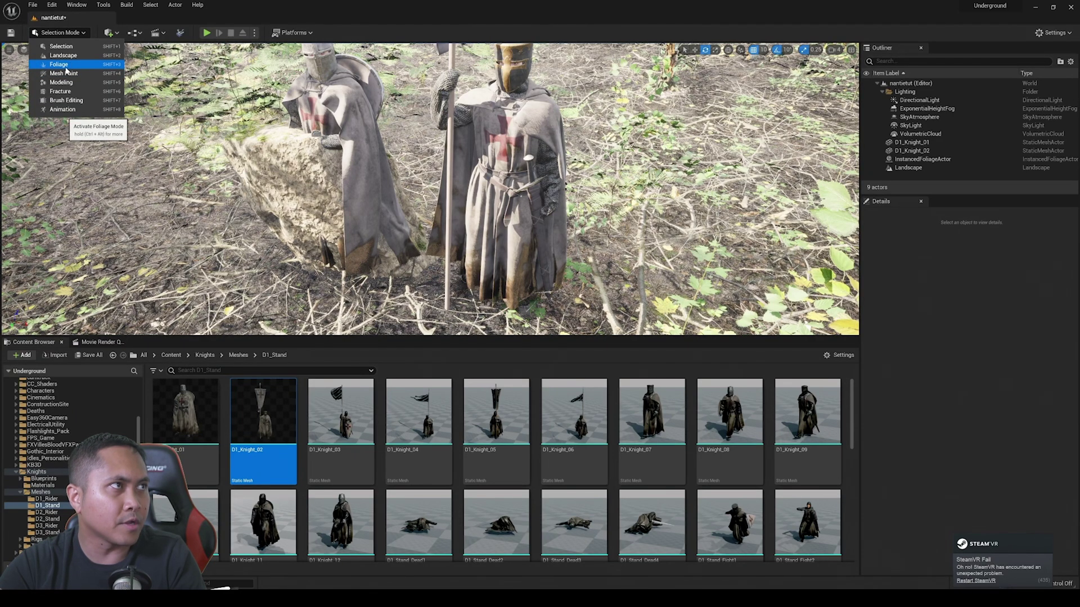
left_click(60, 65)
left_click(114, 235)
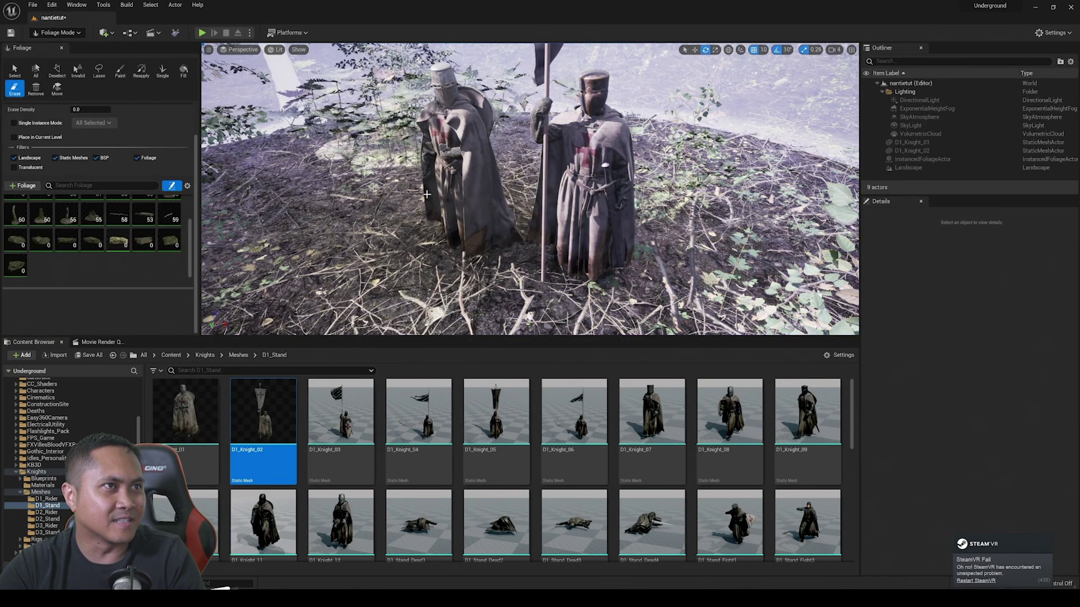
left_click(71, 50)
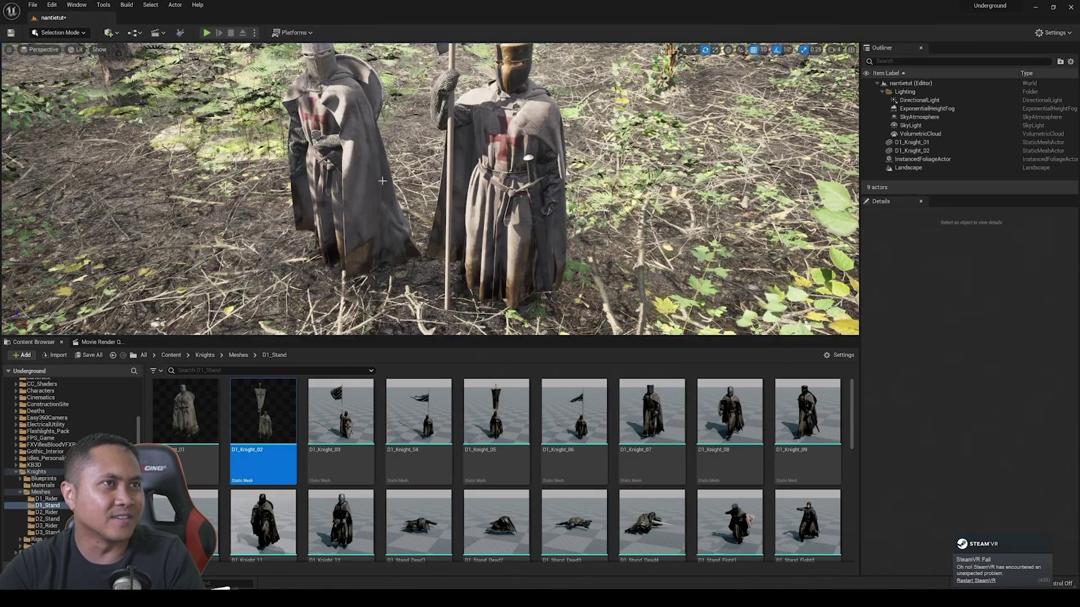
Frame both knights at eye level and enlarge the viewport by shrinking the content browser
key("w")
right_click_drag(427, 185, 425, 107)
key("e")
key("s")
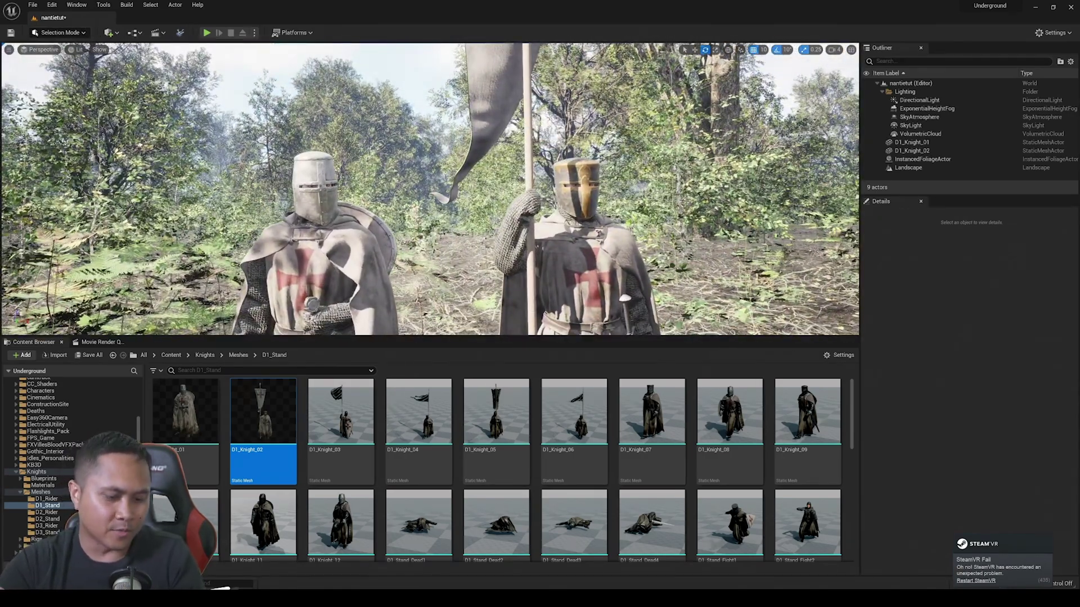
right_click_drag(428, 186, 427, 186)
key("s")
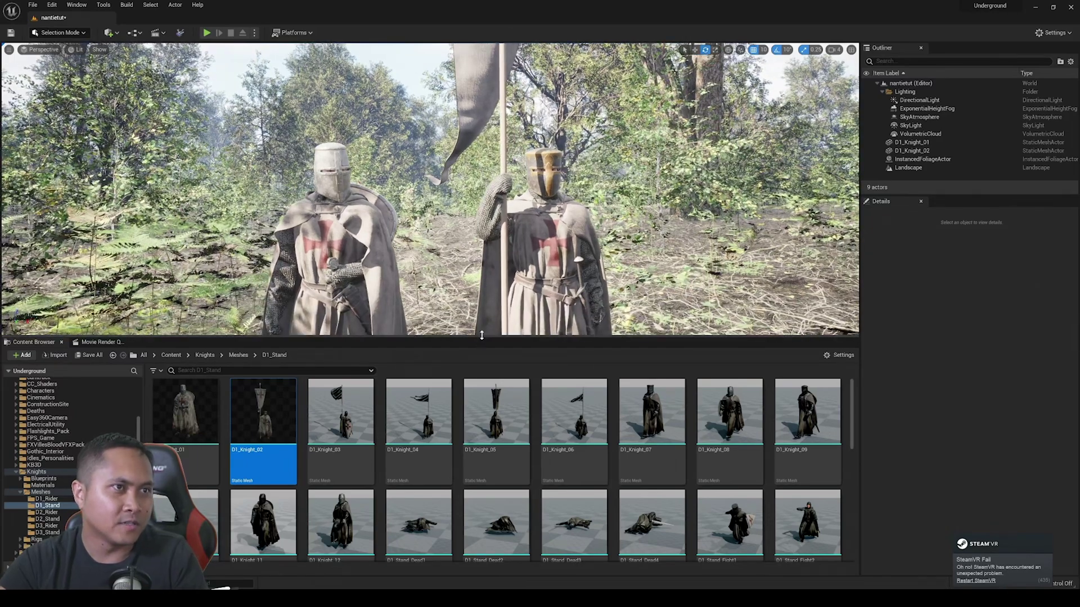
left_click_drag(482, 373, 483, 422)
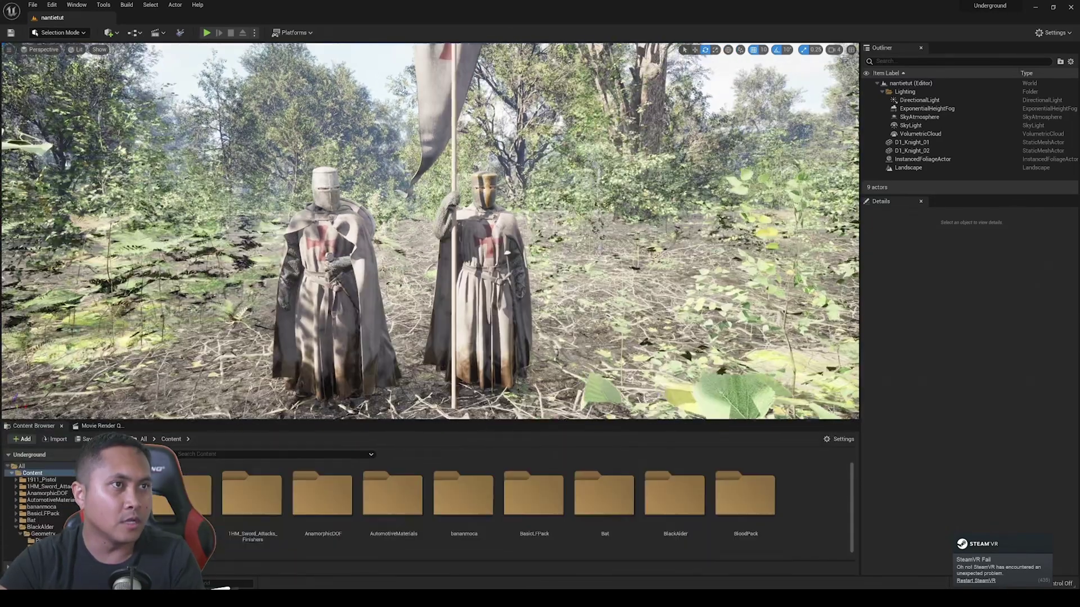
Move D1_Knight_02 along X to -2230, closer to the first knight
key("w")
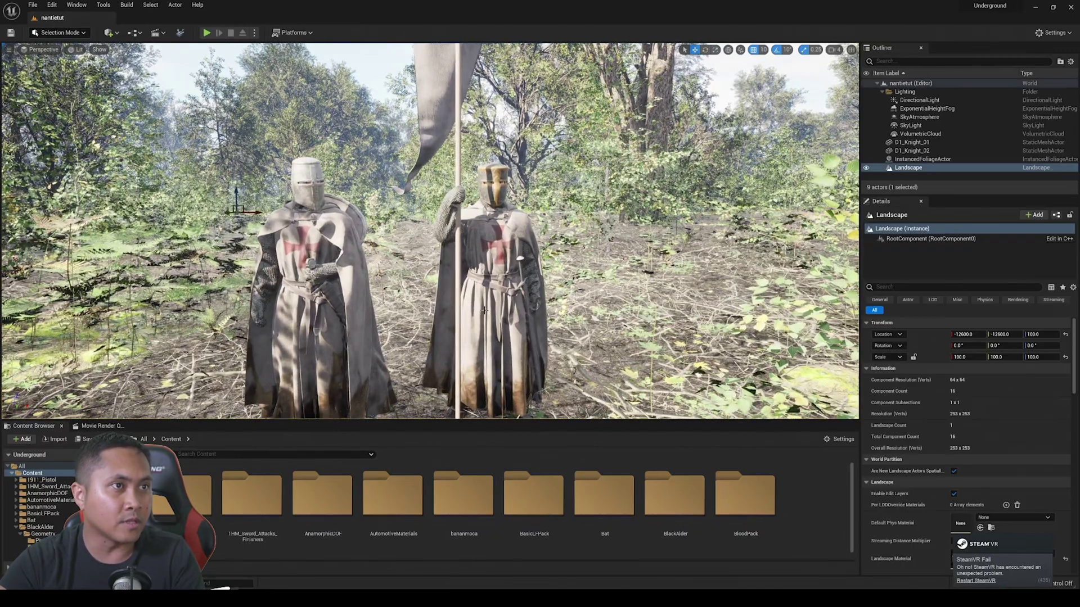
double_click(912, 151)
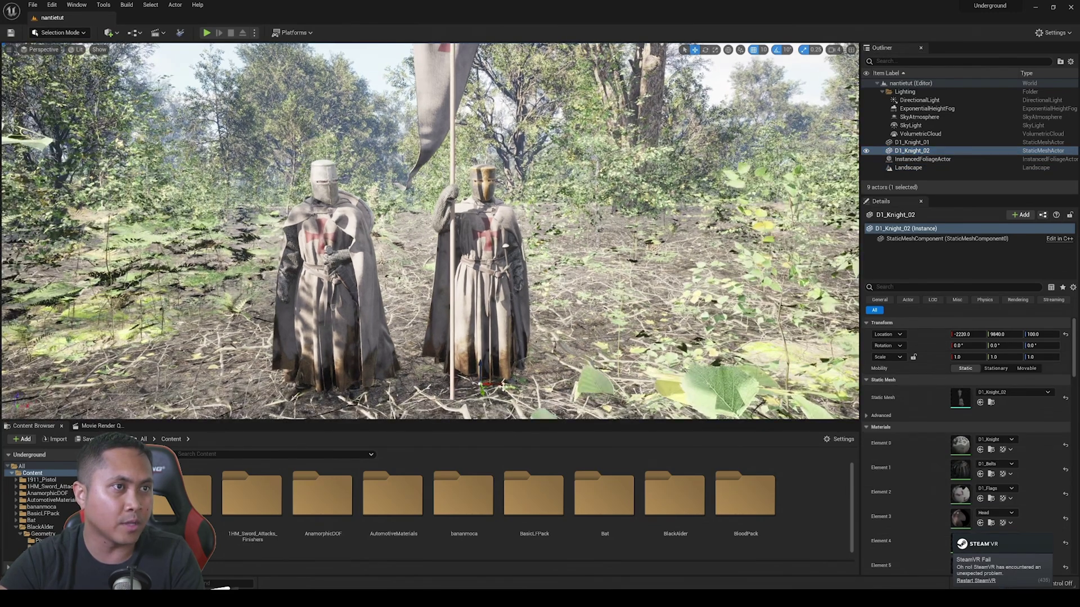
mouse_move(502, 387)
left_mouse_down()
mouse_move(477, 386)
mouse_move(490, 386)
left_mouse_up()
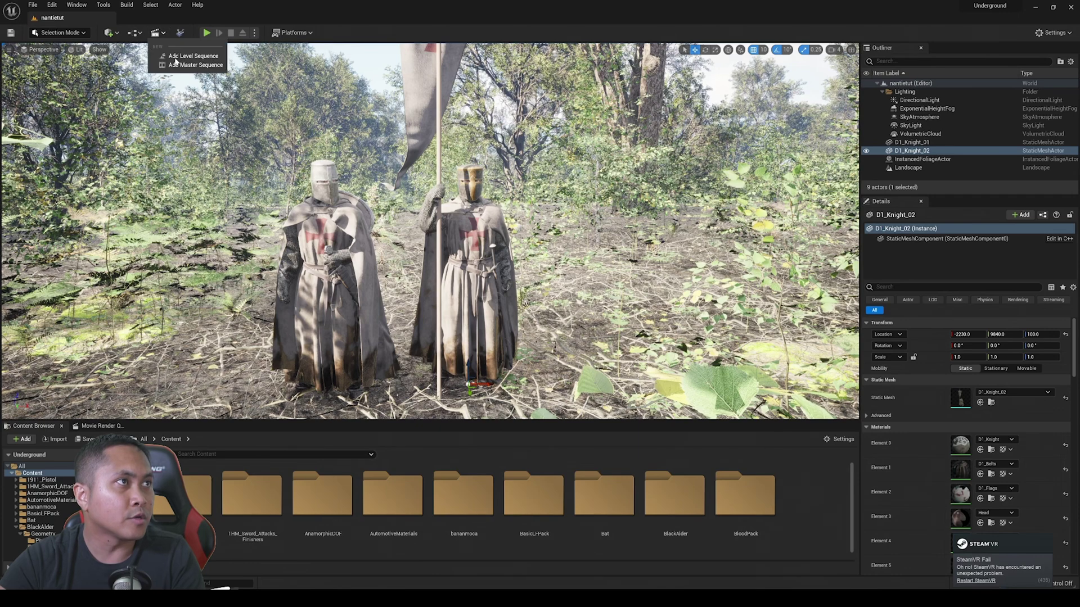
Add a level sequence named knightsofni and create a cine camera in it
key("ctrl+alt+s")
type("knightsofni")
left_click(729, 428)
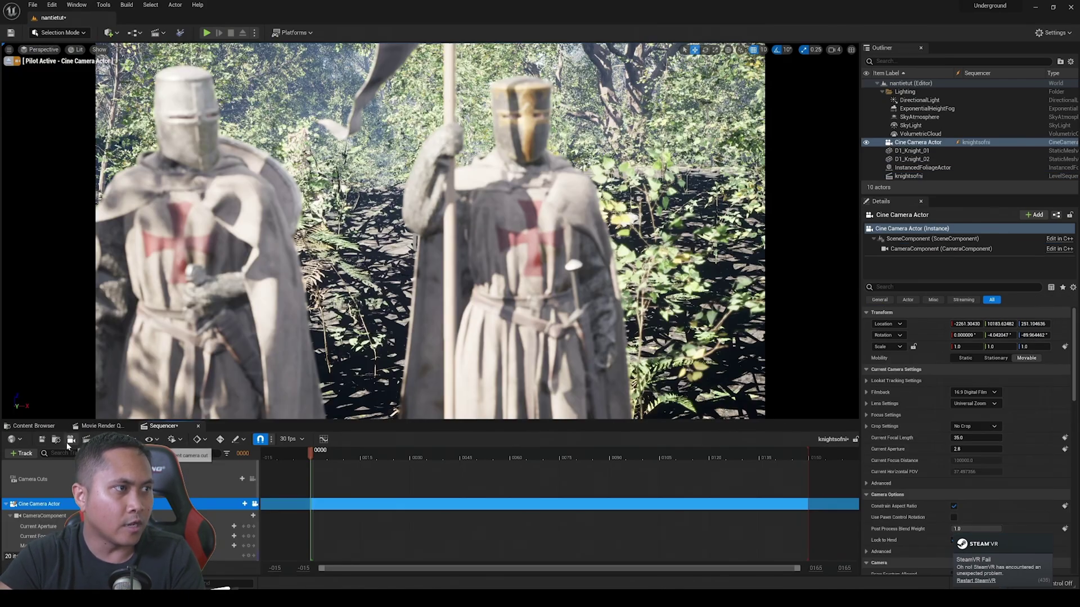
left_click(71, 439)
Reposition the cine camera to frame both knights from the chest up
mouse_move(433, 223)
right_mouse_down()
mouse_move(410, 205)
mouse_move(426, 197)
mouse_move(433, 207)
right_mouse_up()
key("q")
key("a")
key("e")
key("d")
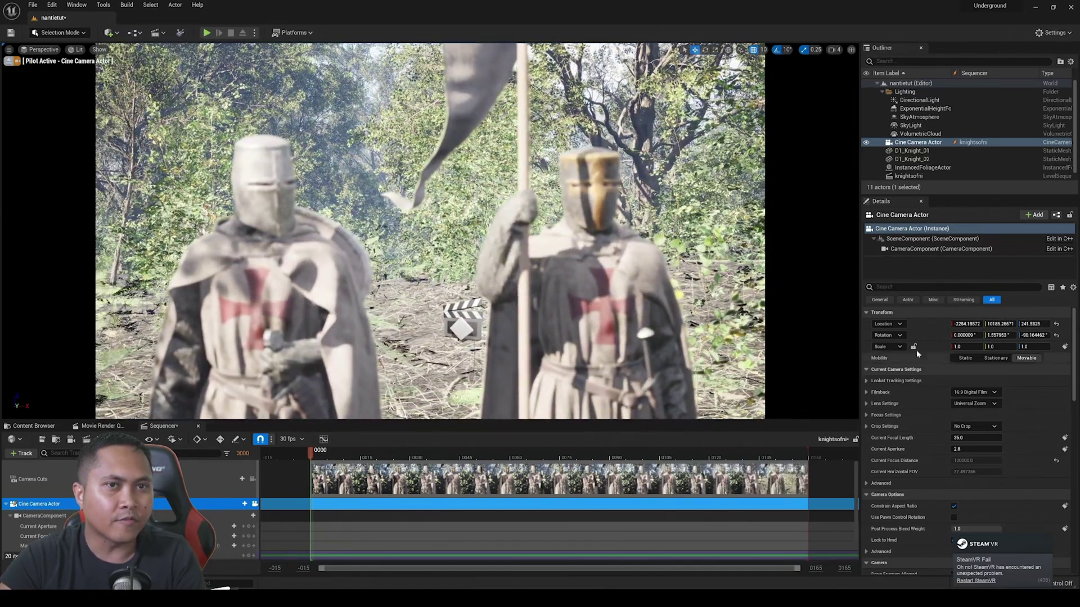
Set the cine camera's crop to 2.39 and its lens squeeze factor to 2
left_click_drag(860, 251, 835, 250)
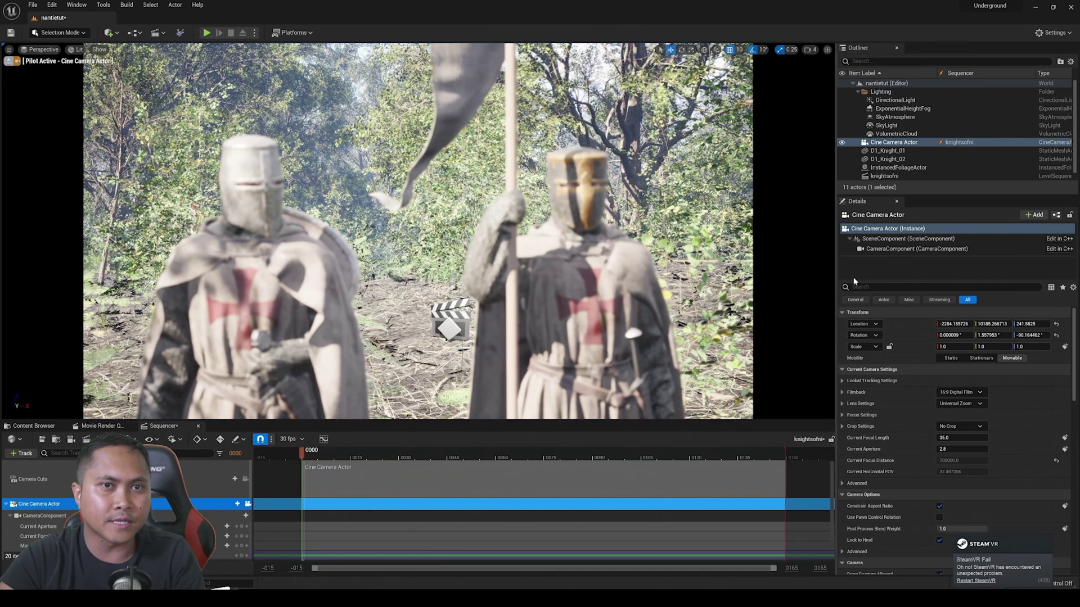
left_click(960, 426)
left_click(959, 464)
left_click(843, 405)
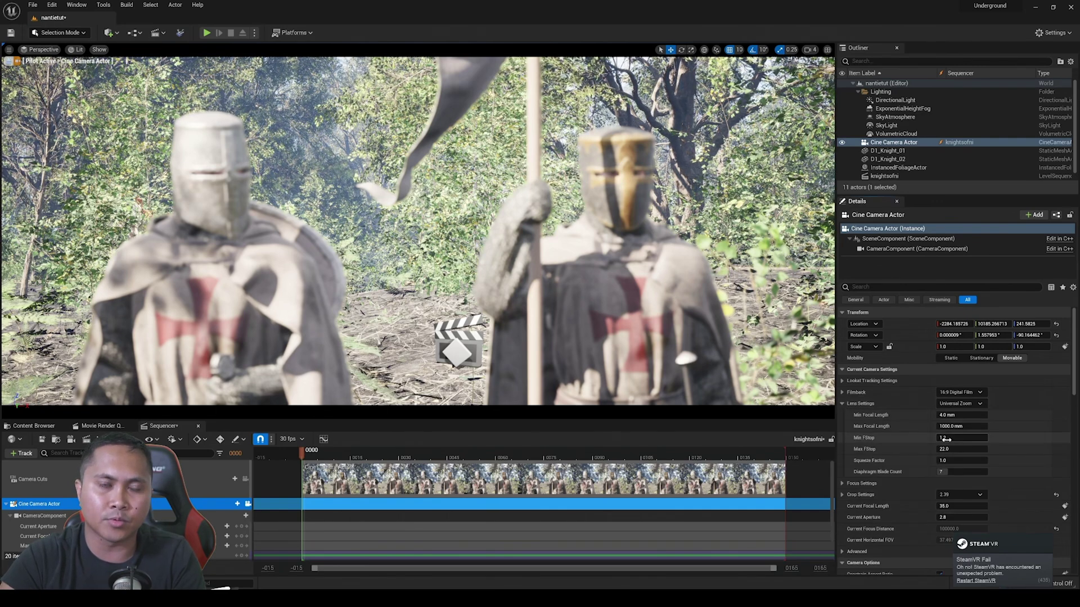
left_click(947, 461)
type("2")
key("Return")
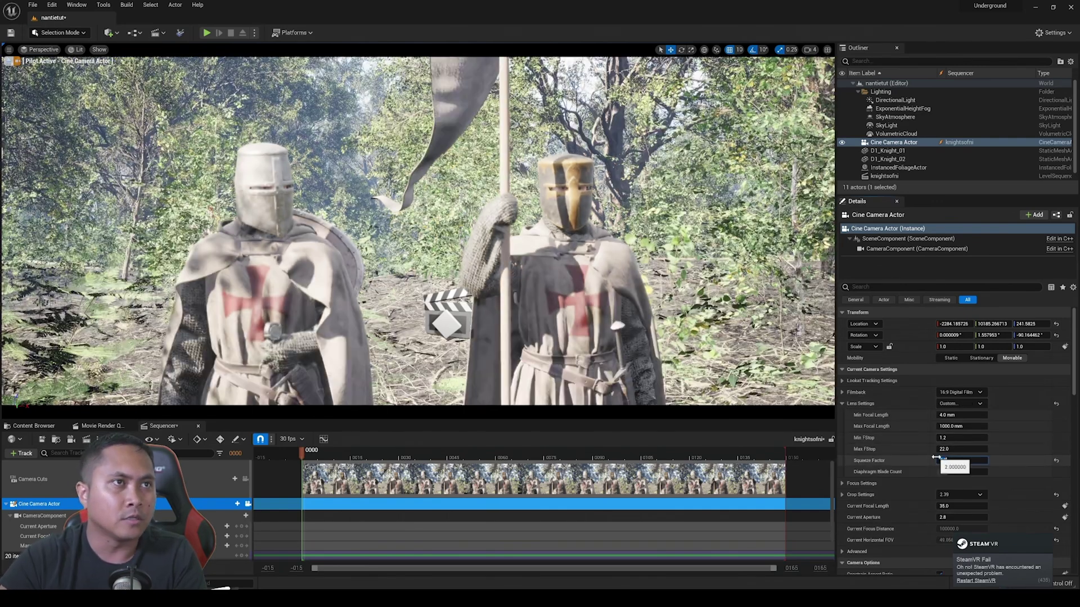
Set the camera's focal length to 180 and reposition it to frame both knights at an angle
left_click(960, 504)
type("180")
key("Return")
right_click_drag(563, 254, 481, 262)
key("s")
key("s")
key("d")
right_click_drag(349, 224, 315, 227)
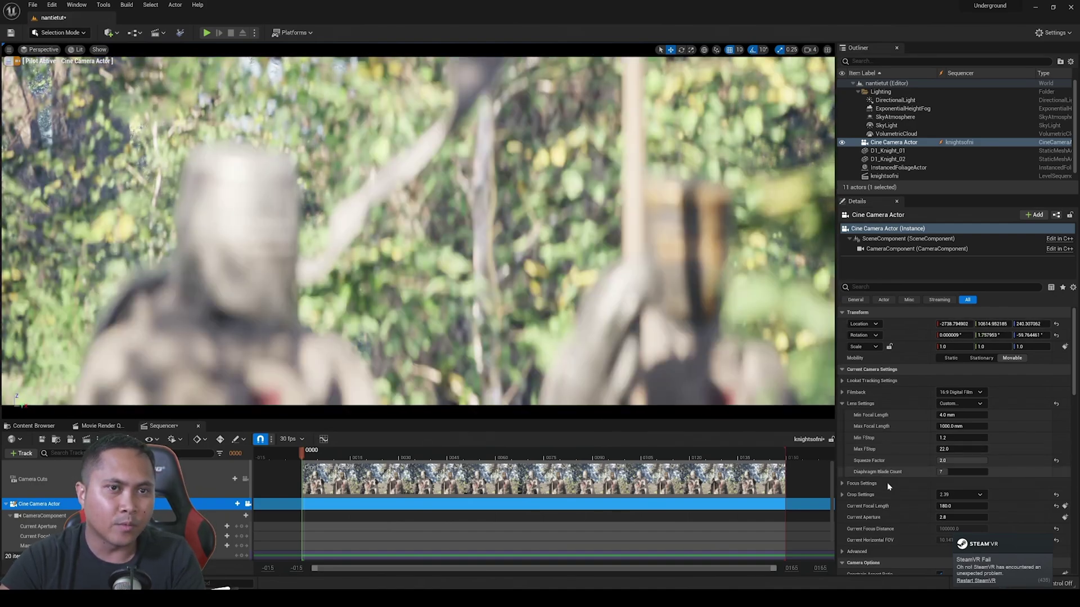
Sample the manual focus distance from D1_Knight_01's helmet and check it briefly with the debug focus plane
left_click(841, 484)
left_click(982, 506)
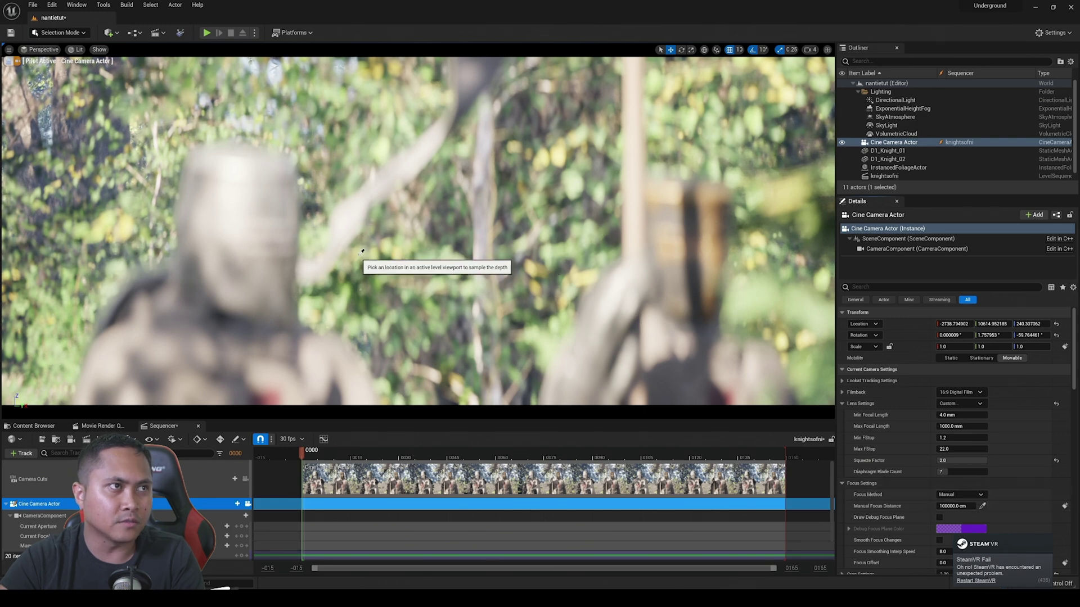
left_click(242, 257)
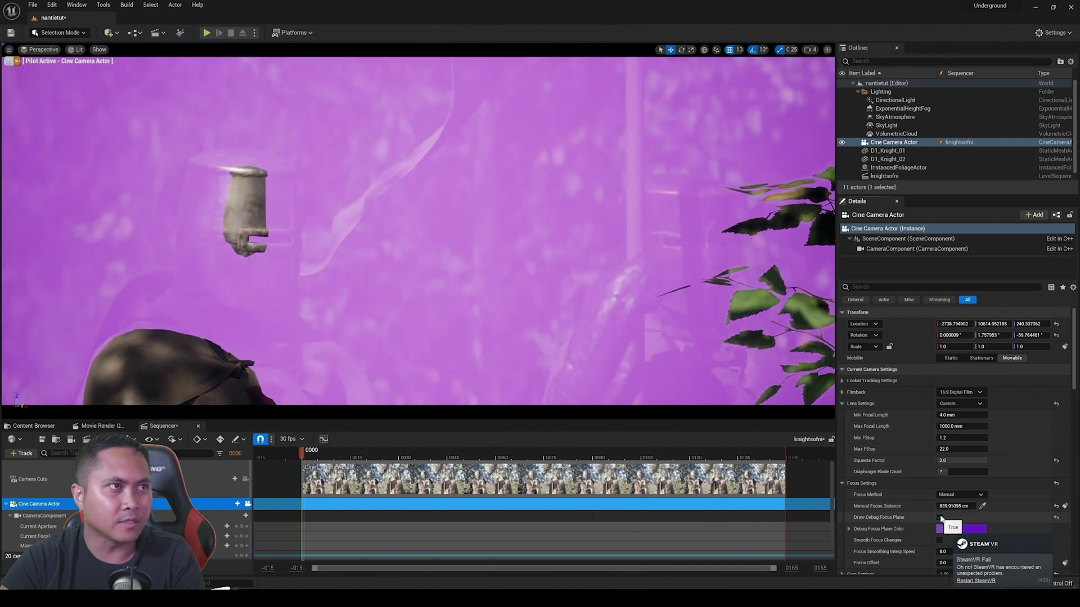
left_click(939, 517)
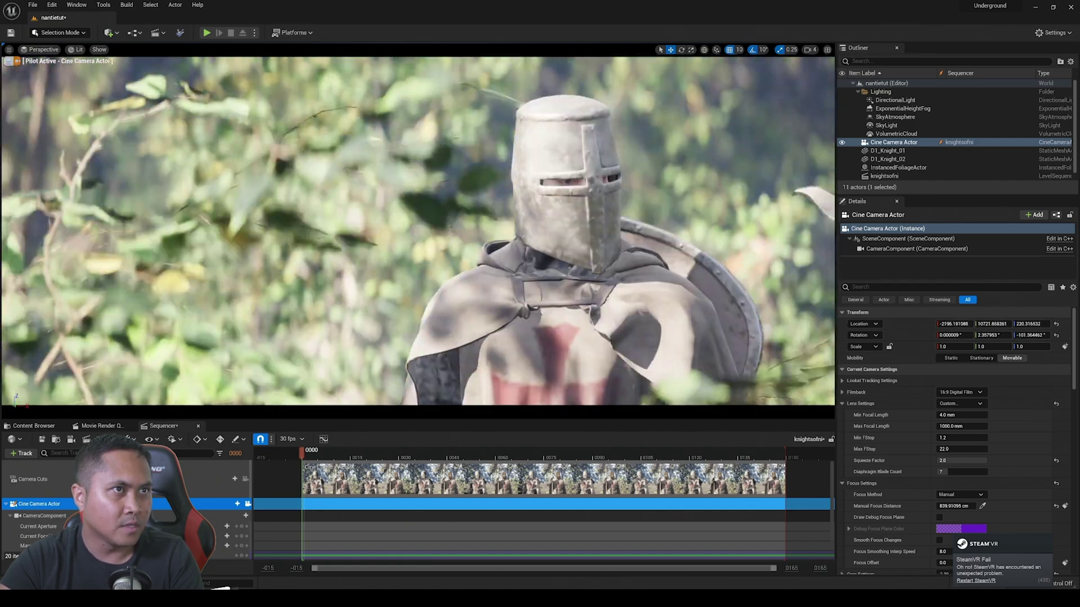
Move the camera past D1_Knight_01 to a close-up of D1_Knight_02 and focus on the helmet
right_click_drag(418, 231, 439, 222)
key("a")
key("a")
key("q")
key("d")
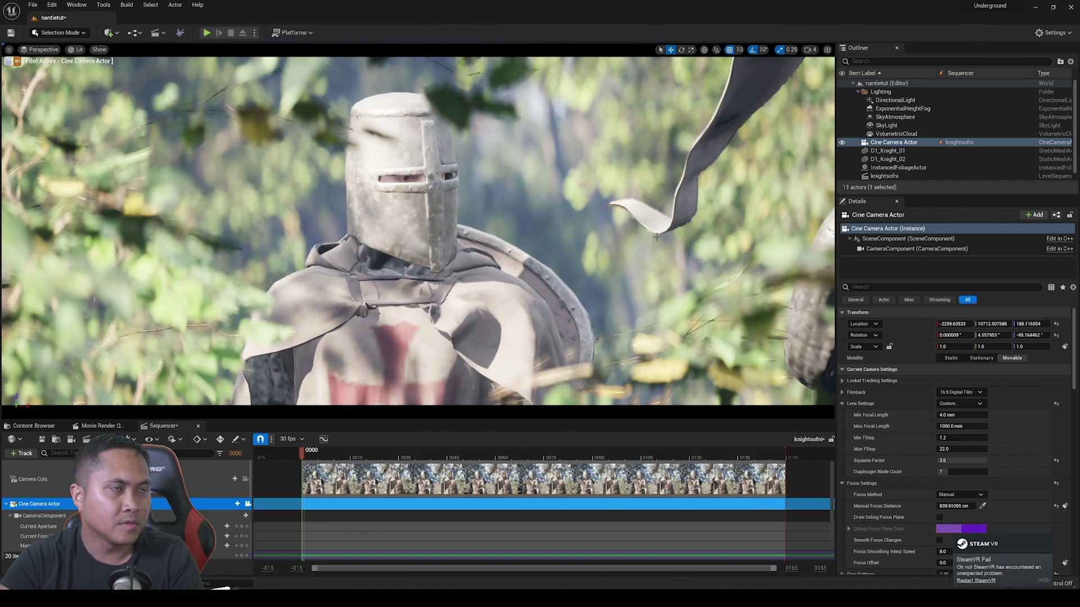
key("d")
right_click_drag(656, 236, 601, 241)
key("d")
key("w")
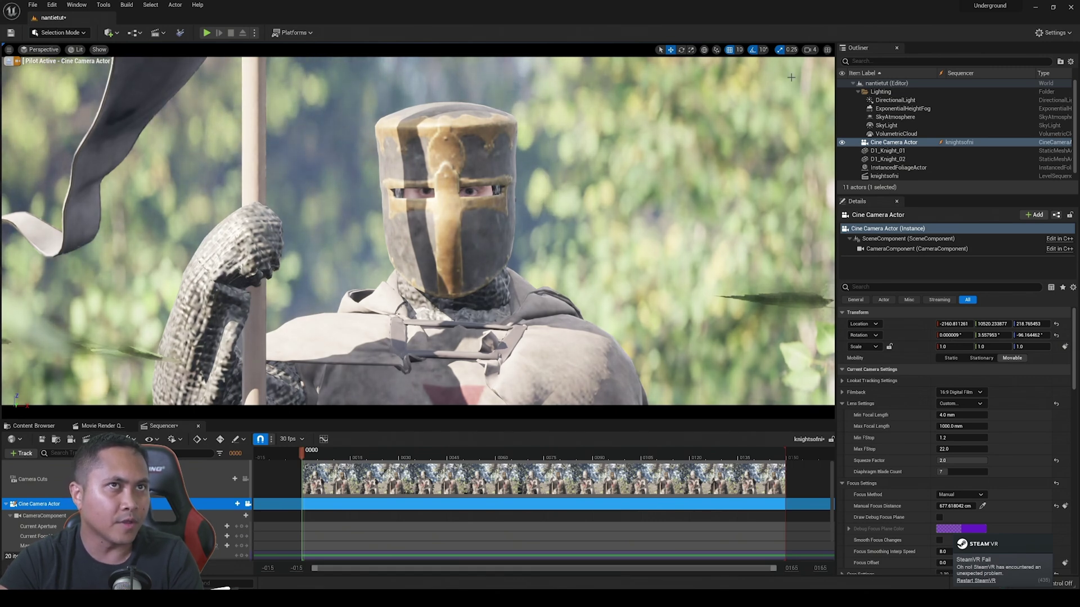
Switch the view to Cinematic Viewport and look through the Cine Camera Actor
left_click(49, 50)
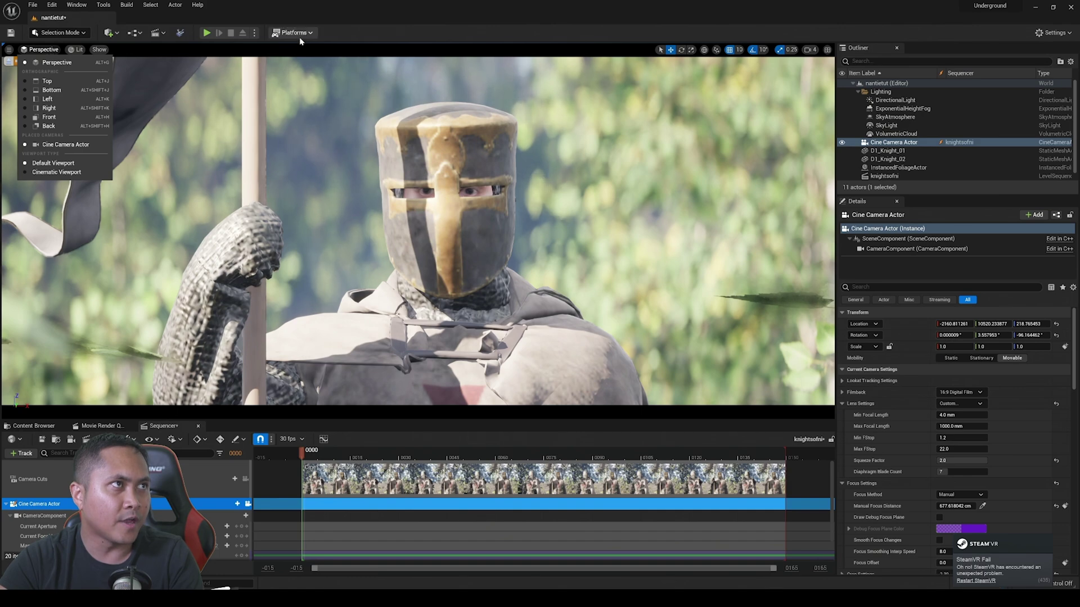
left_click(59, 171)
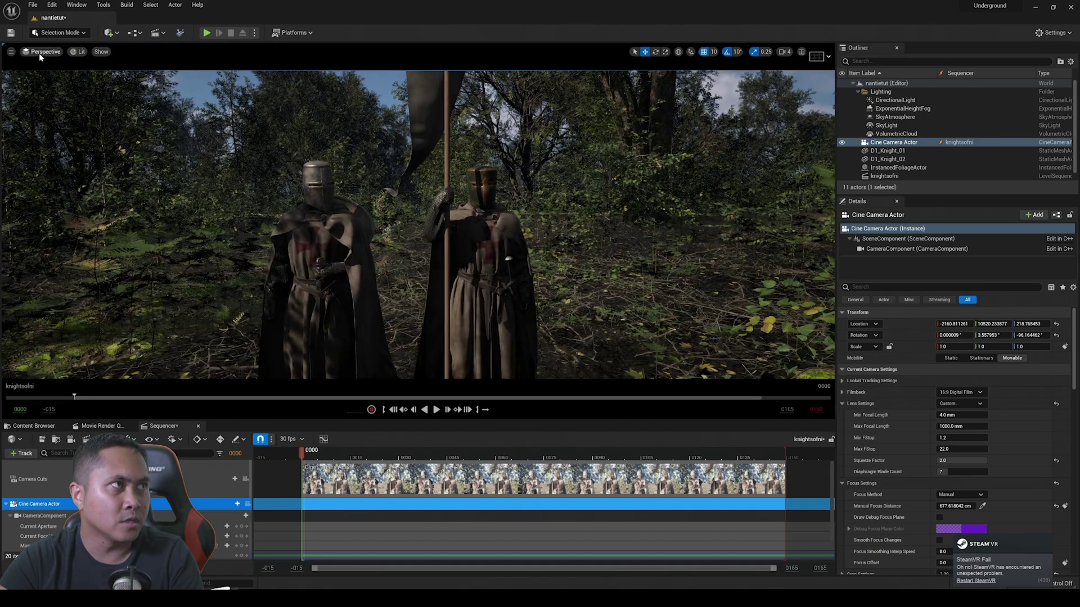
left_click(40, 51)
left_click(90, 147)
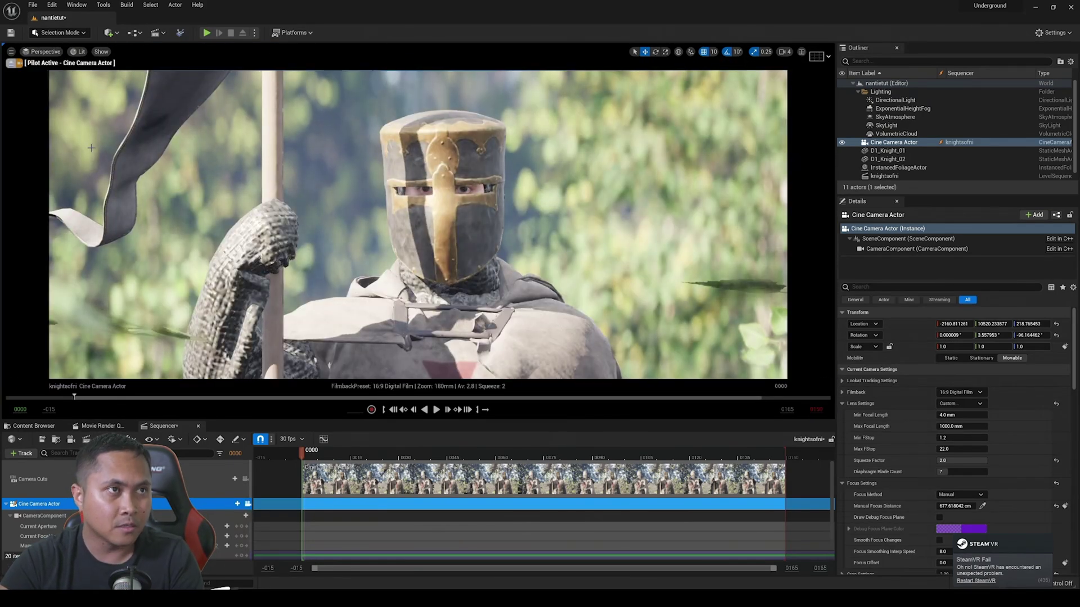
Preview the knight close-up in the Path Tracing view mode
left_click(78, 52)
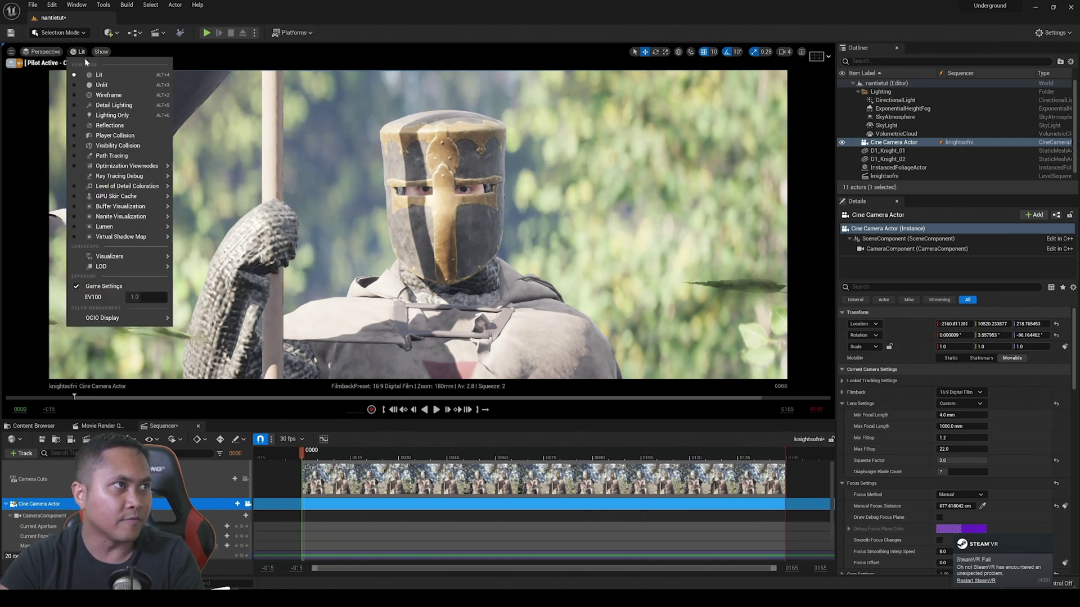
left_click(114, 156)
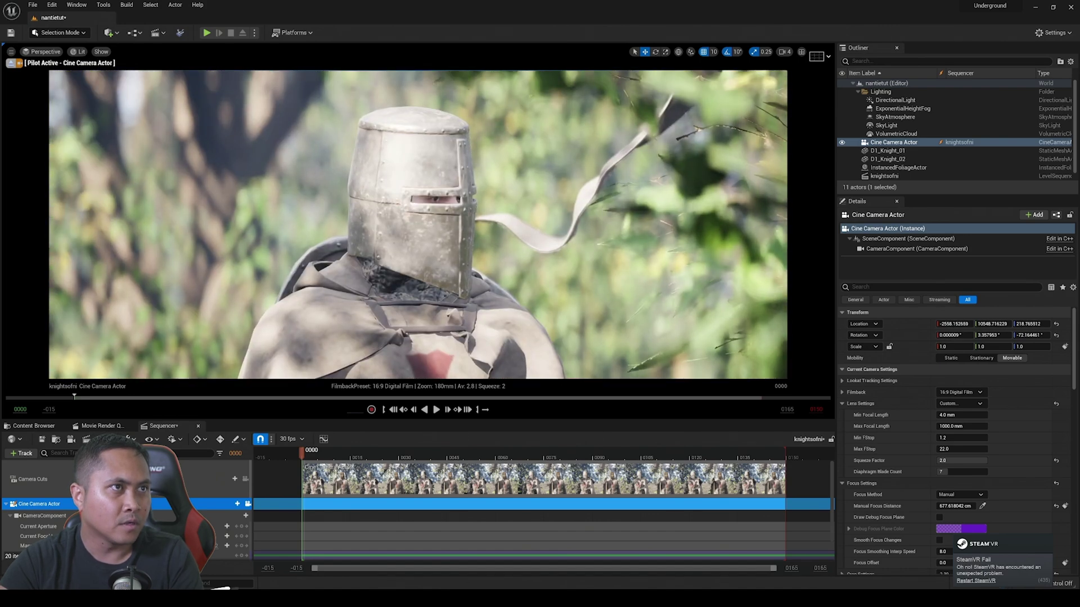
Adjust the camera height on D1_Knight_01 and set the manual focus distance to about 714.94 cm, using the debug focus plane temporarily
key("q")
key("e")
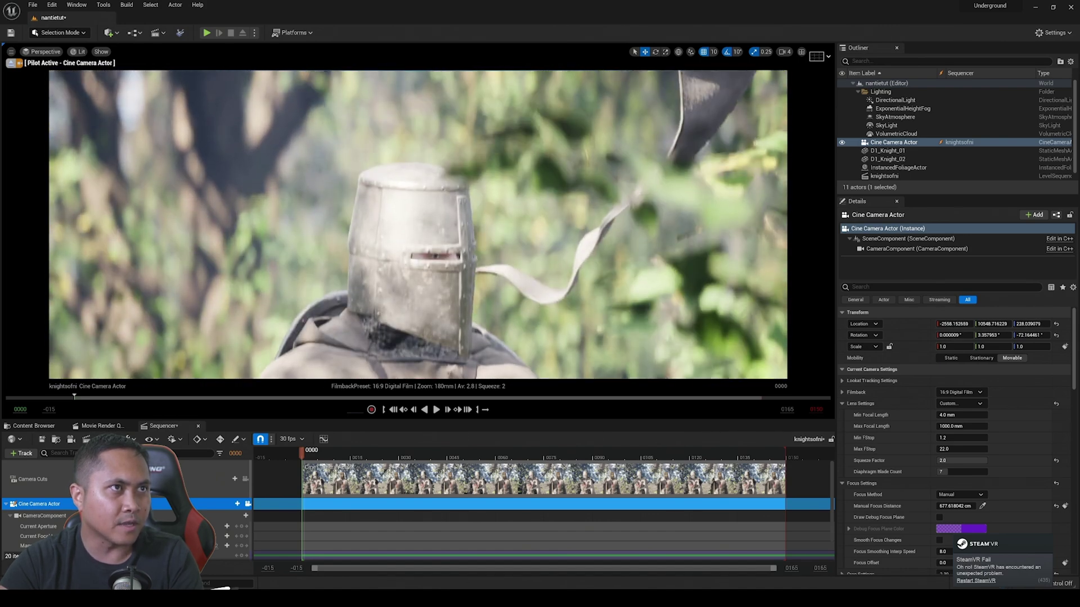
key("q")
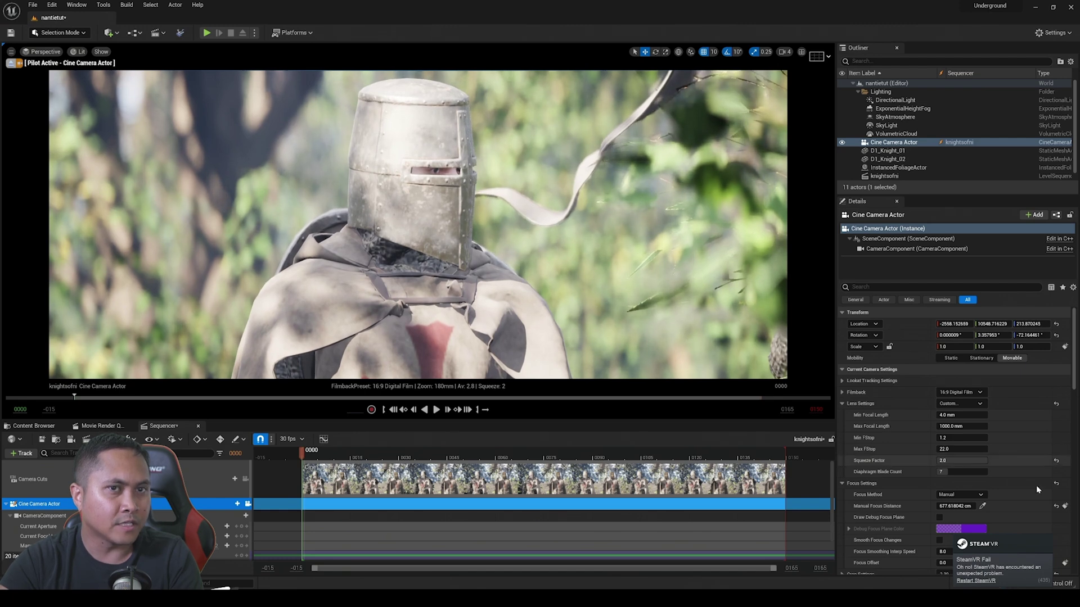
left_click(939, 517)
mouse_move(954, 506)
left_mouse_down()
mouse_move(930, 506)
mouse_move(943, 506)
left_mouse_up()
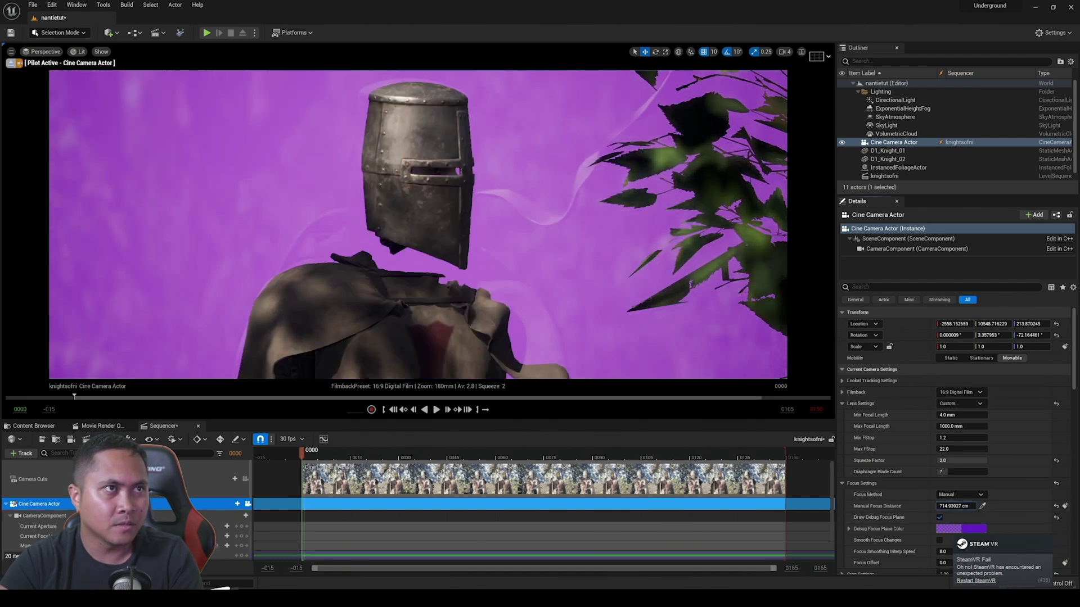
left_click(940, 517)
Switch the viewport's view mode from Lit to Path Tracing
left_click(79, 52)
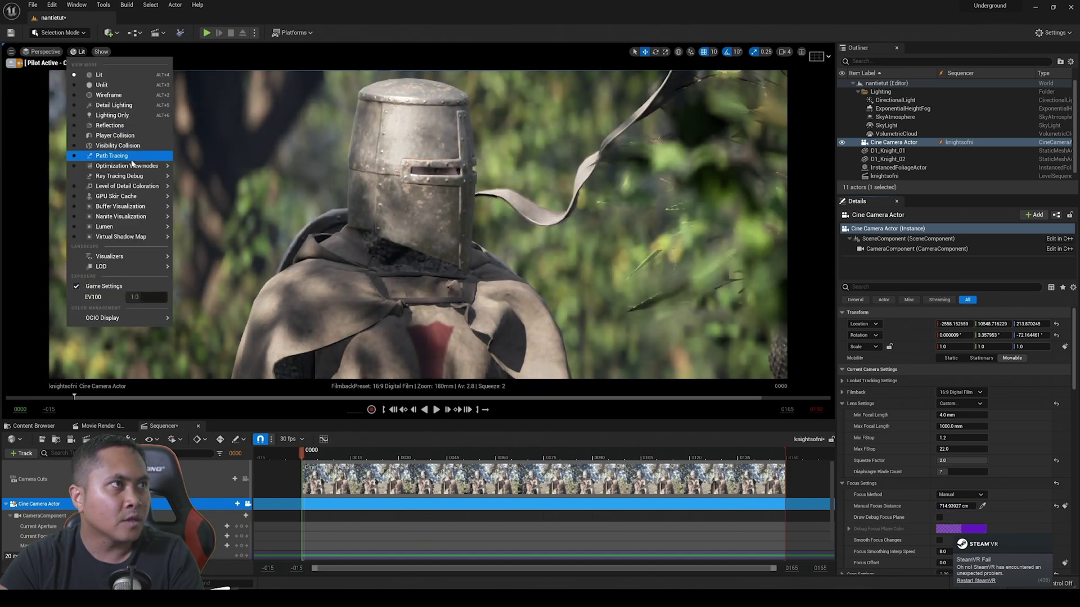
mouse_move(126, 177)
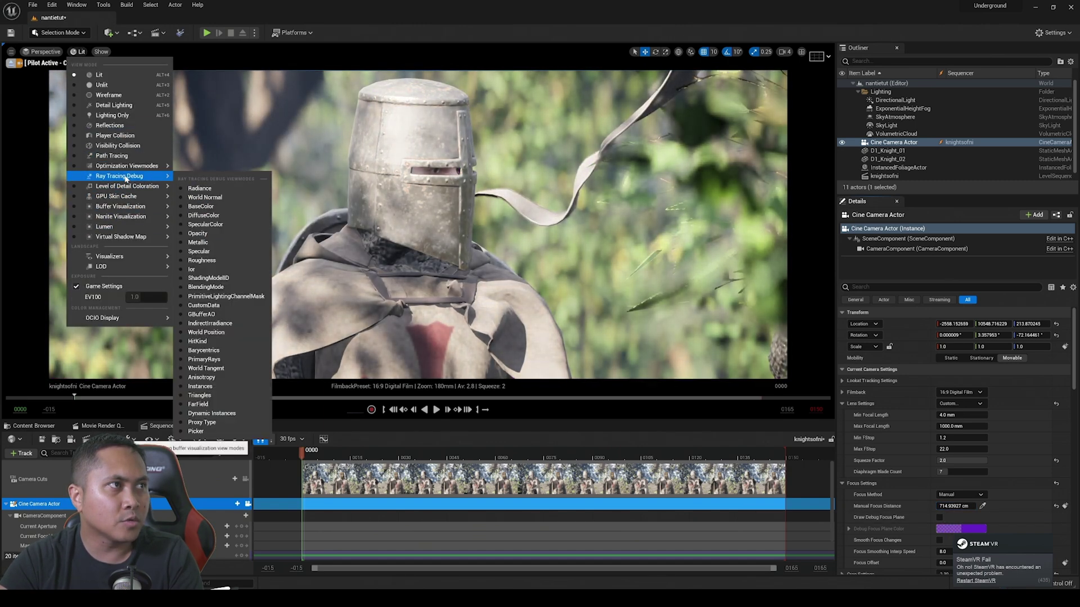
left_click(111, 156)
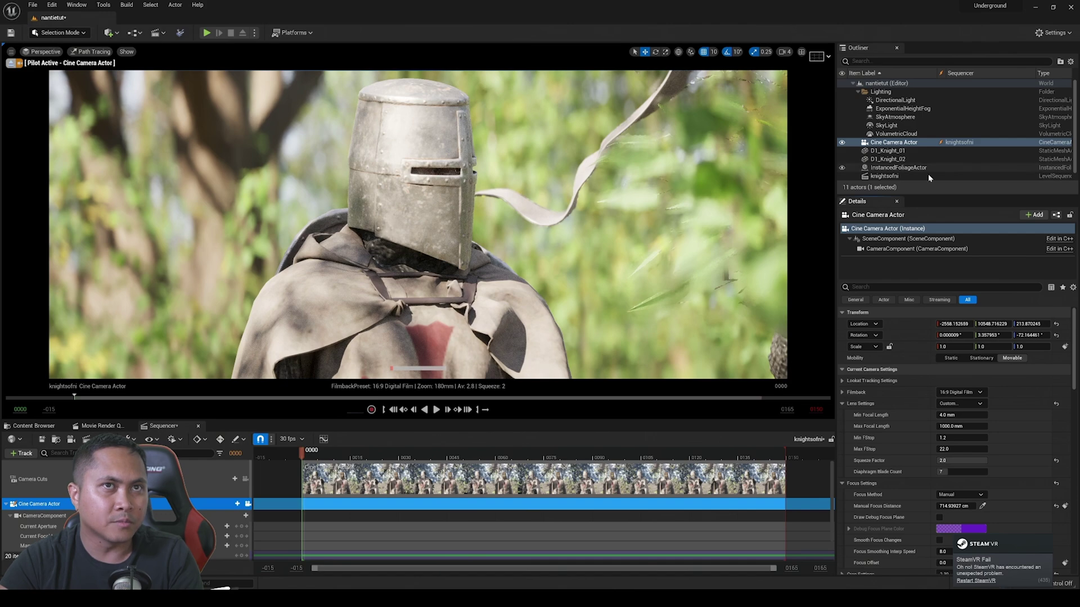
Delete D1_Knight_02 from the level and move the camera in closer on D1_Knight_01
left_click(900, 159)
key("Delete")
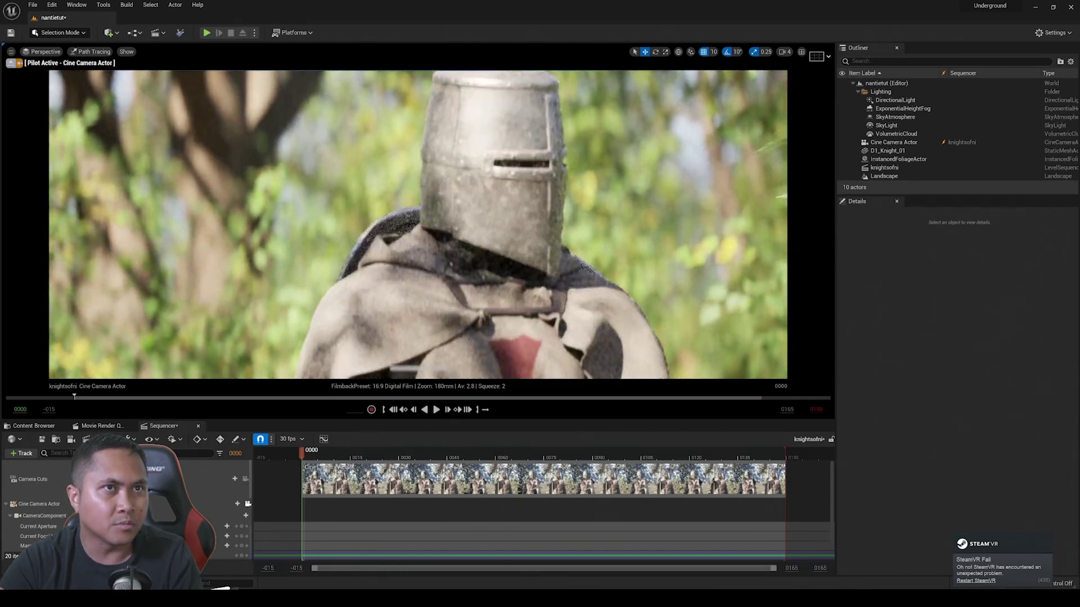
mouse_move(418, 225)
right_mouse_down()
mouse_move(418, 203)
mouse_move(418, 253)
mouse_move(418, 236)
right_mouse_up()
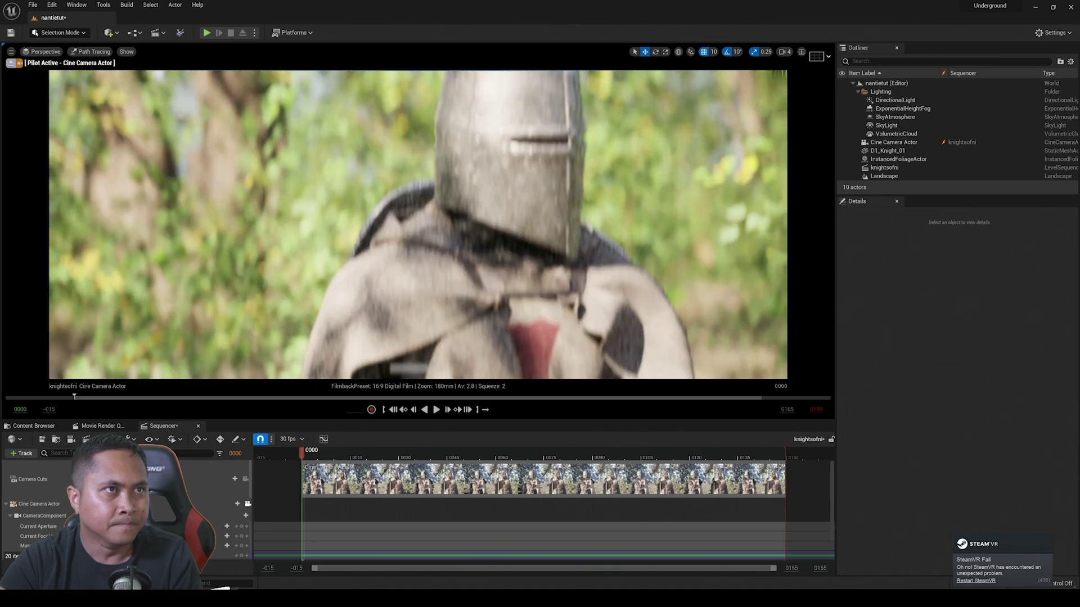
key("e")
Set D1_Knight_01's X location to -2365.0 and reframe the camera on the knight's helmet and shoulders
left_click(494, 247)
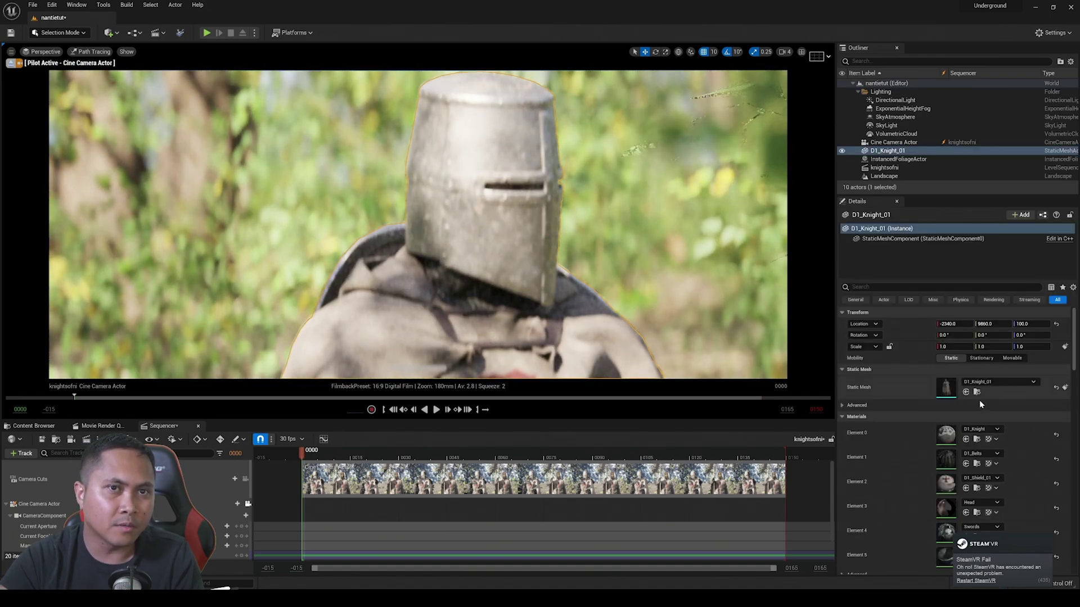
left_click_drag(954, 325, 944, 324)
right_click_drag(698, 270, 692, 270)
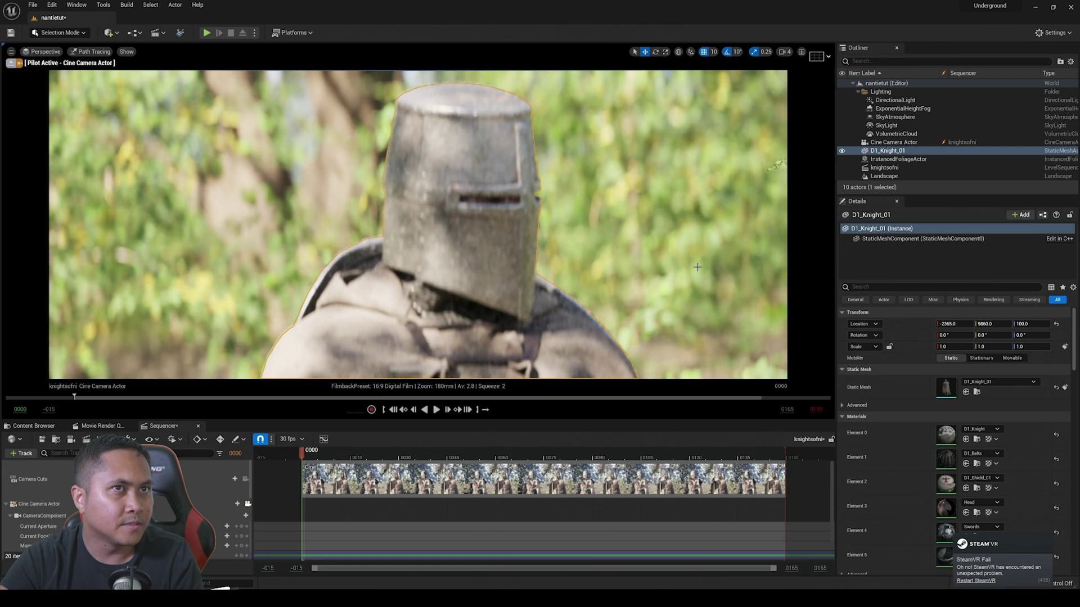
scroll(697, 270, "up", 2)
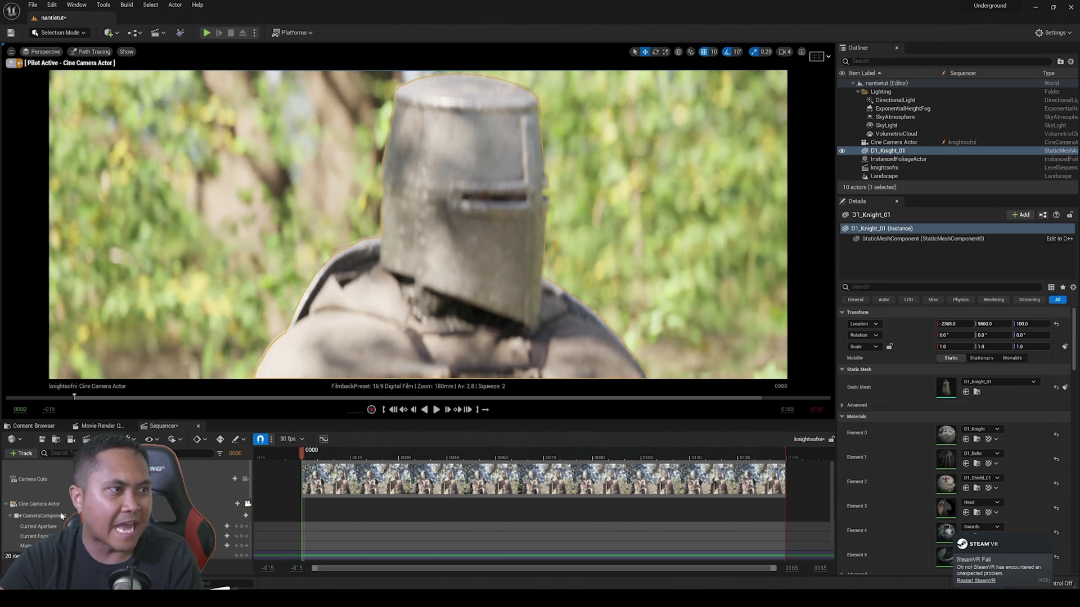
Set the Cine Camera Actor's manual focus distance to about 540.86 cm with the debug focus plane, and return the view mode to Lit
left_click(57, 504)
left_click(939, 518)
left_click_drag(954, 507, 925, 507)
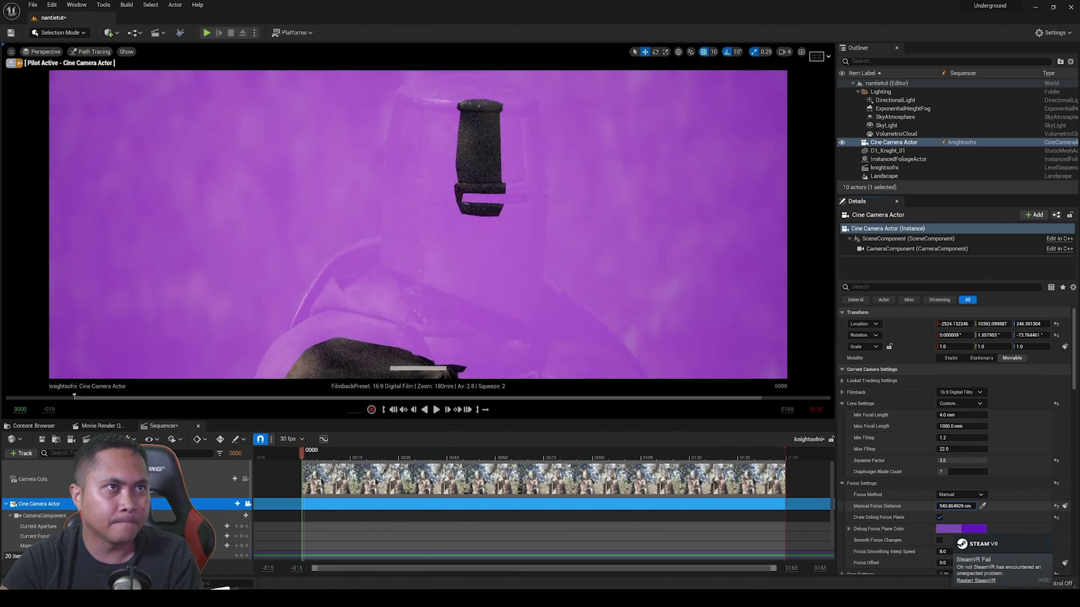
left_click(940, 517)
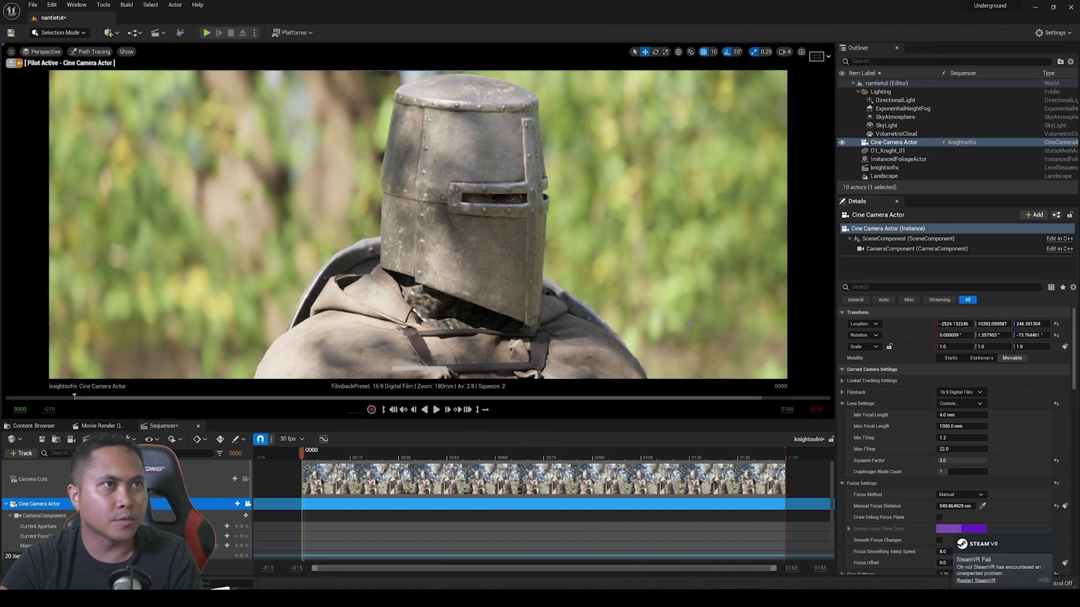
key("alt+4")
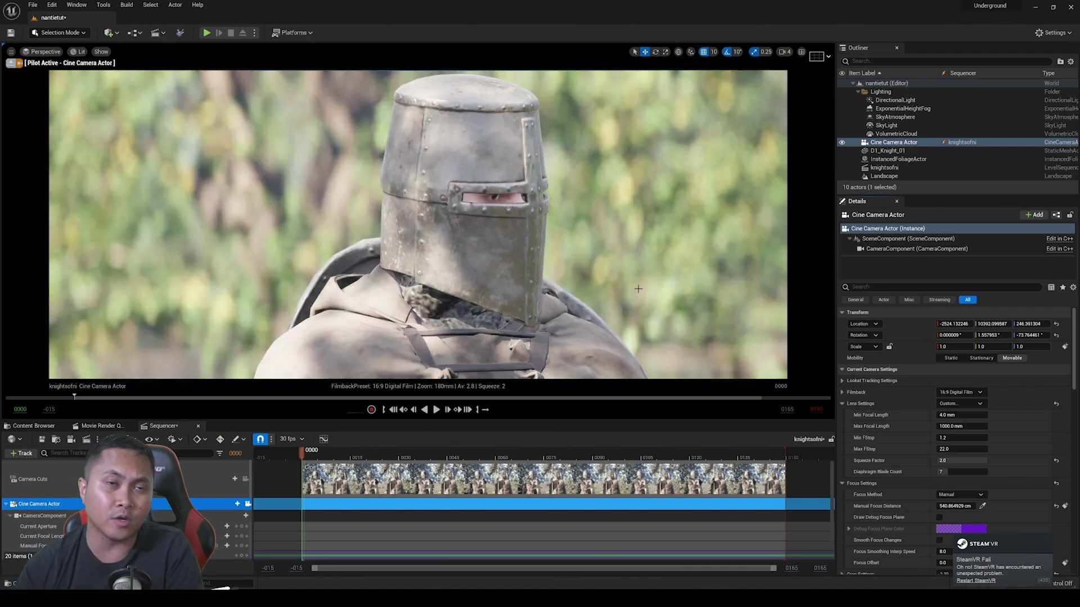